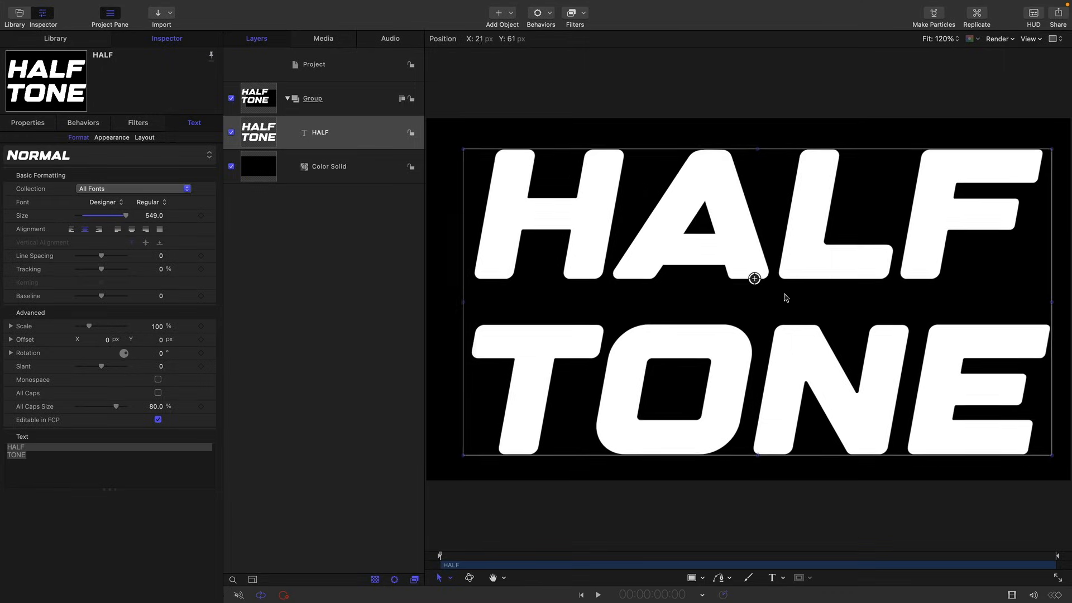
- Rename the group containing the HALF TONE text and black background as TEXT
{"action": "left_click", "coordinate": [329, 99]}
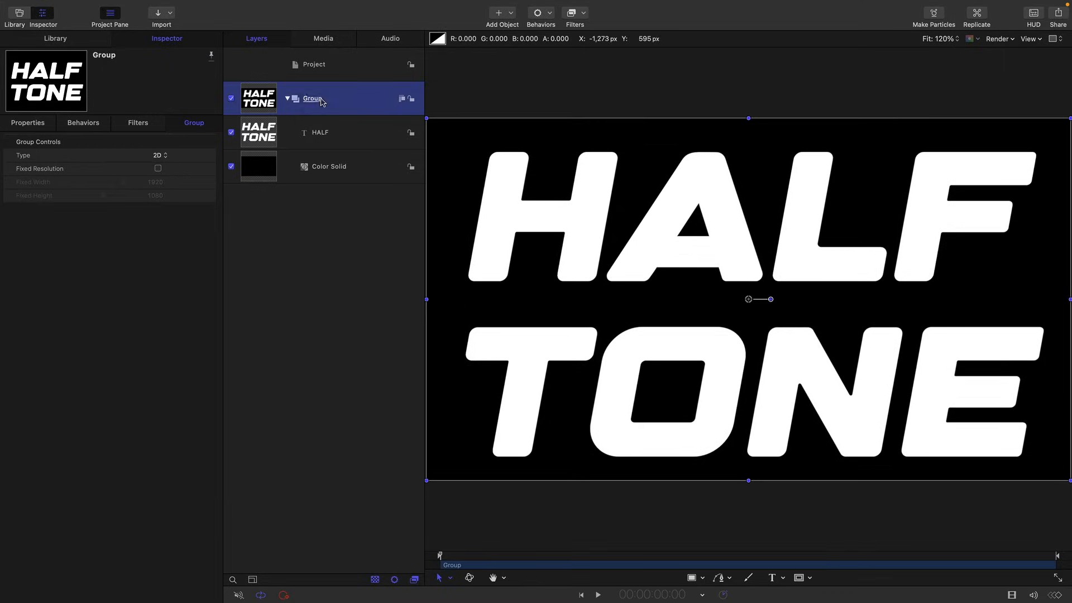
{"action": "left_click", "coordinate": [330, 99]}
{"action": "type", "text": "TEXT"}
{"action": "key", "text": "Return"}
- Duplicate the Color Solid into a new group above TEXT and name that group Blur
{"action": "left_click", "coordinate": [262, 170]}
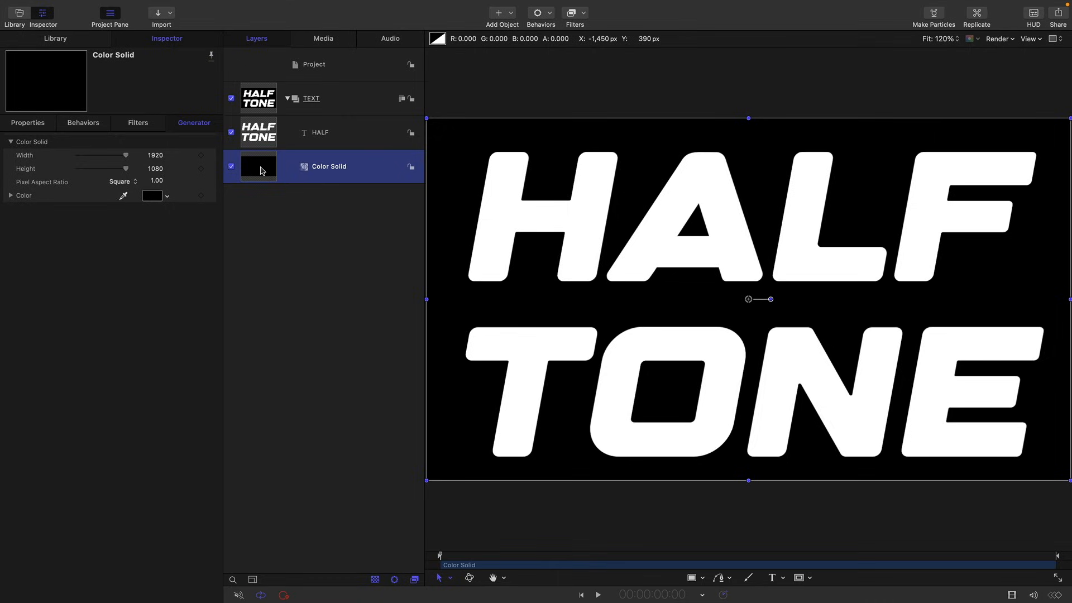
{"action": "left_click_drag", "start_coordinate": [260, 175], "coordinate": [268, 78]}
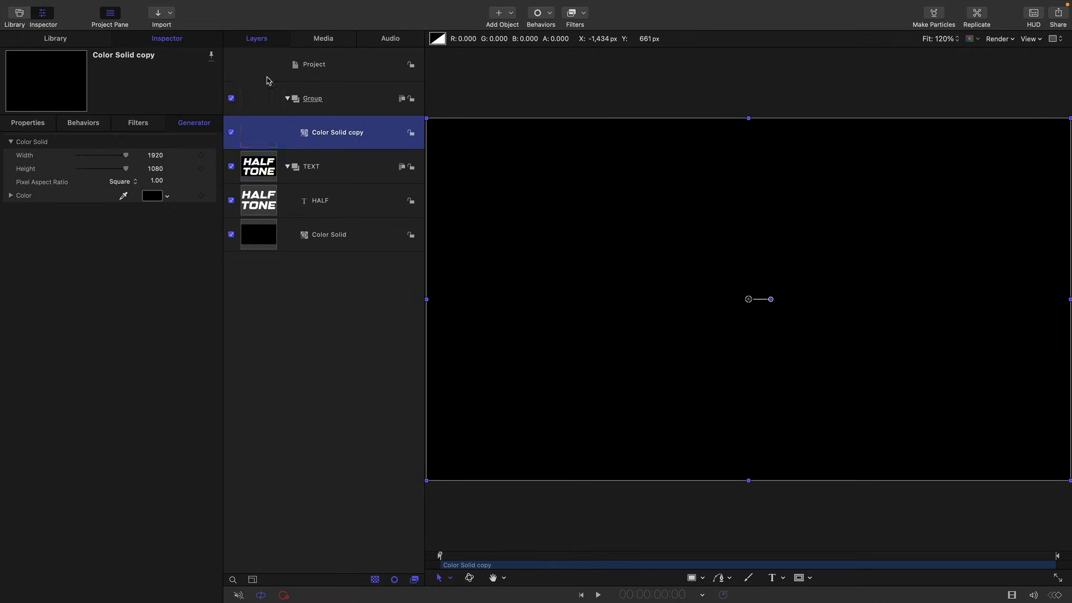
{"action": "left_click", "coordinate": [312, 100]}
{"action": "left_click", "coordinate": [313, 99]}
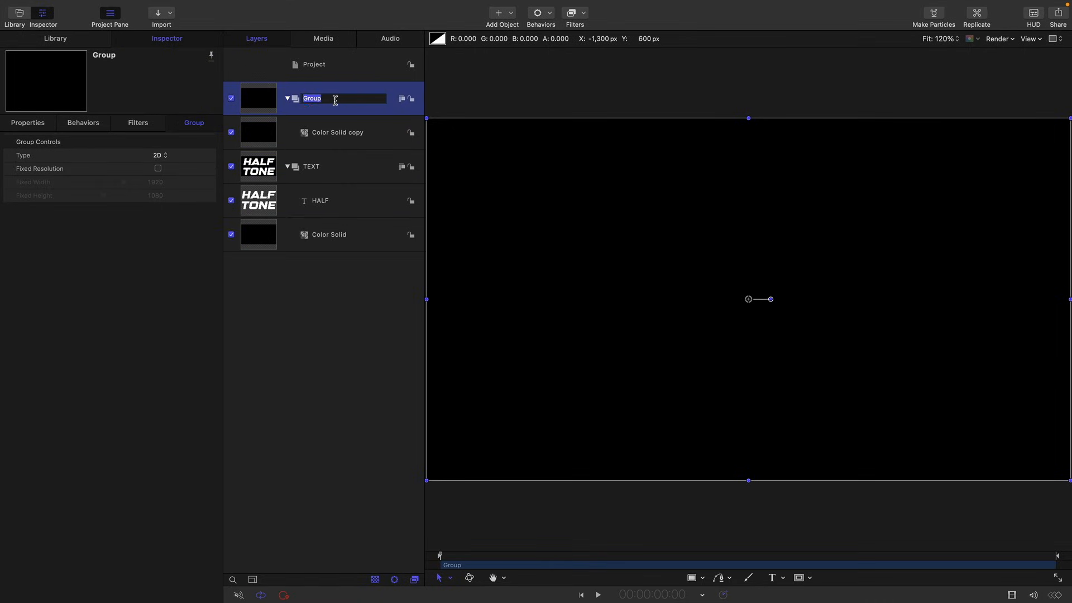
{"action": "type", "text": "Blur"}
{"action": "key", "text": "Return"}
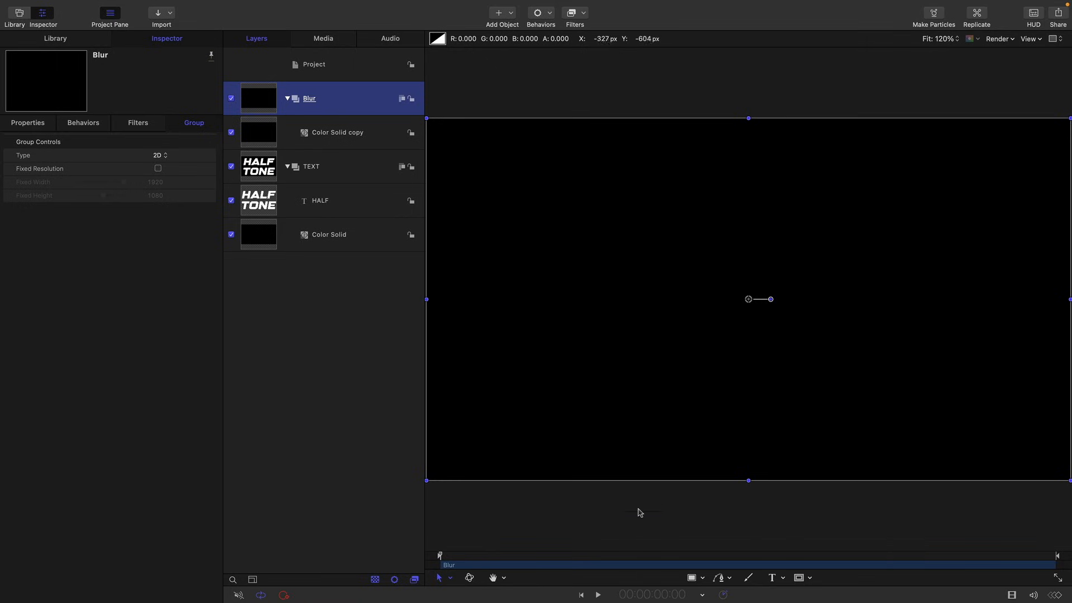
- Draw a large white circle in the left half of the canvas inside the Blur group and set its feather to 265
{"action": "left_click", "coordinate": [703, 579]}
{"action": "left_click", "coordinate": [715, 544]}
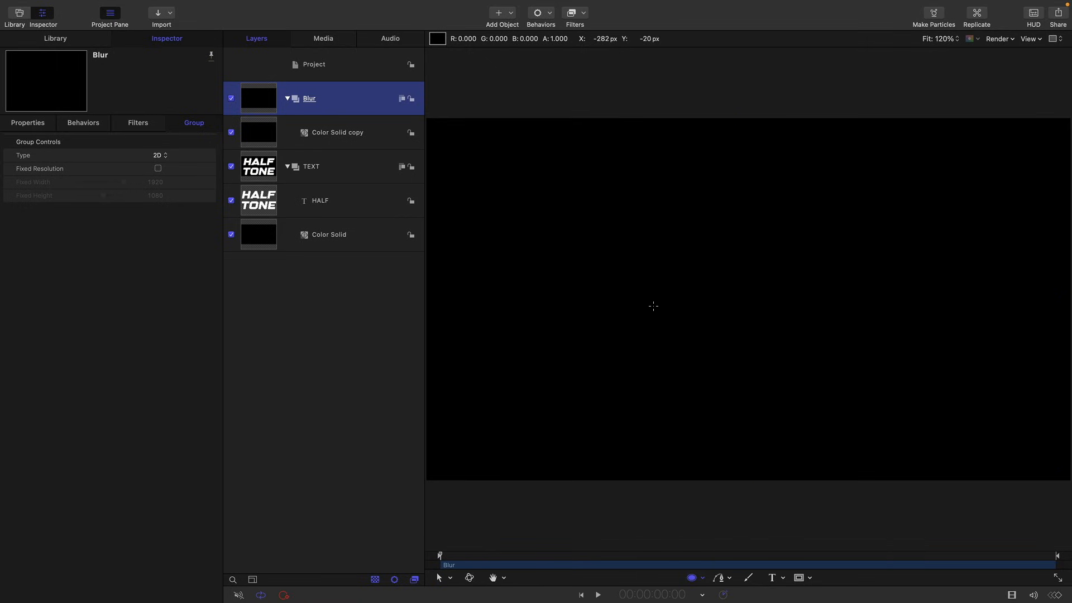
{"action": "key", "text": "F7"}
{"action": "left_click", "coordinate": [757, 116]}
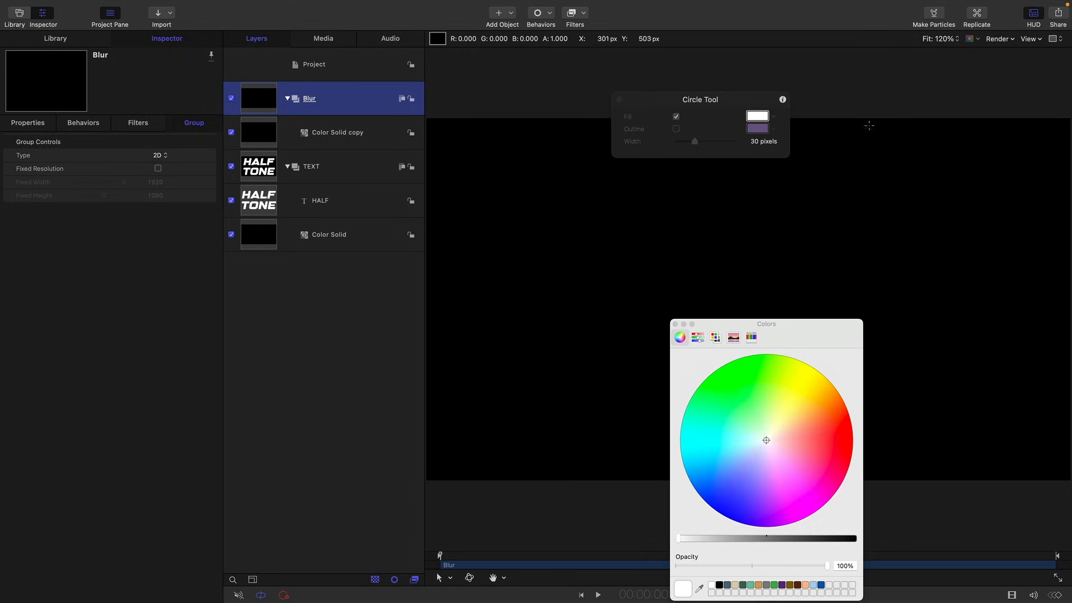
{"action": "left_click", "coordinate": [675, 324]}
{"action": "key", "text": "F7"}
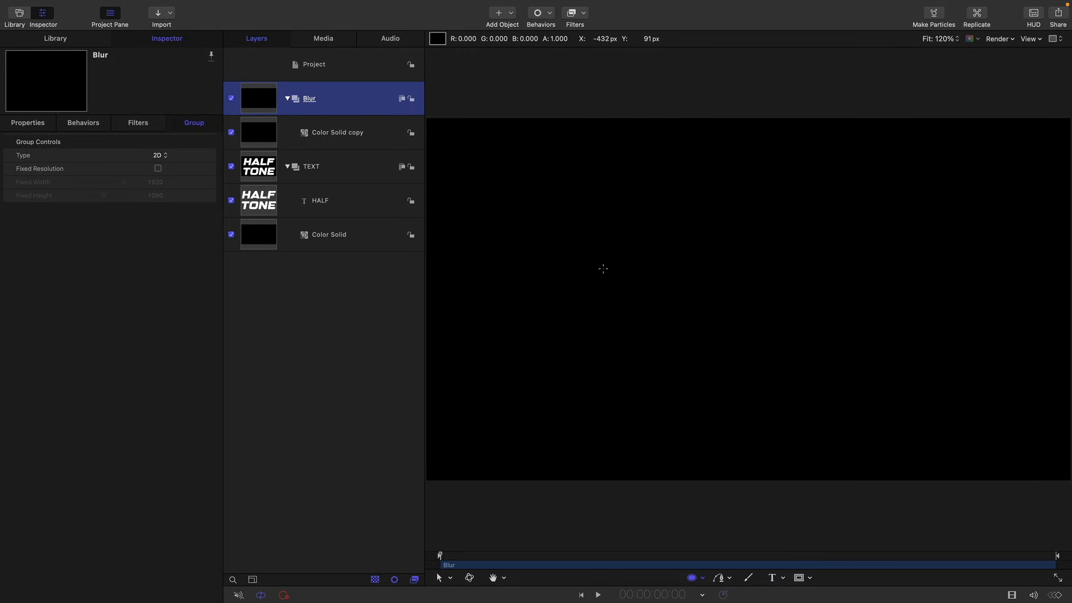
{"action": "mouse_move", "coordinate": [564, 258]}
{"action": "left_mouse_down"}
{"action": "mouse_move", "coordinate": [690, 354]}
{"action": "mouse_move", "coordinate": [706, 402]}
{"action": "left_mouse_up"}
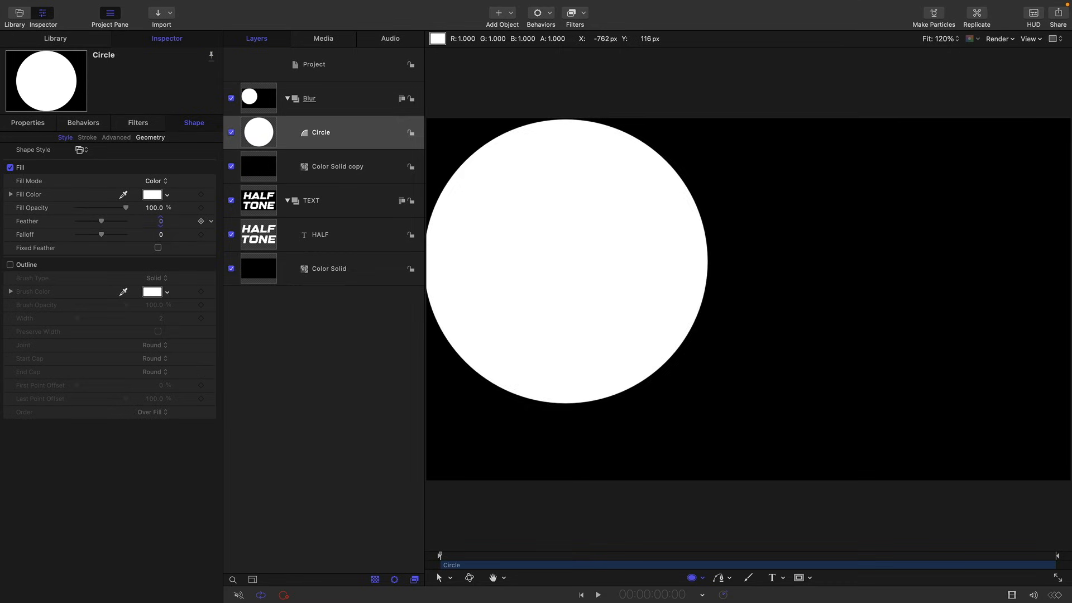
{"action": "left_click_drag", "start_coordinate": [160, 222], "coordinate": [234, 221]}
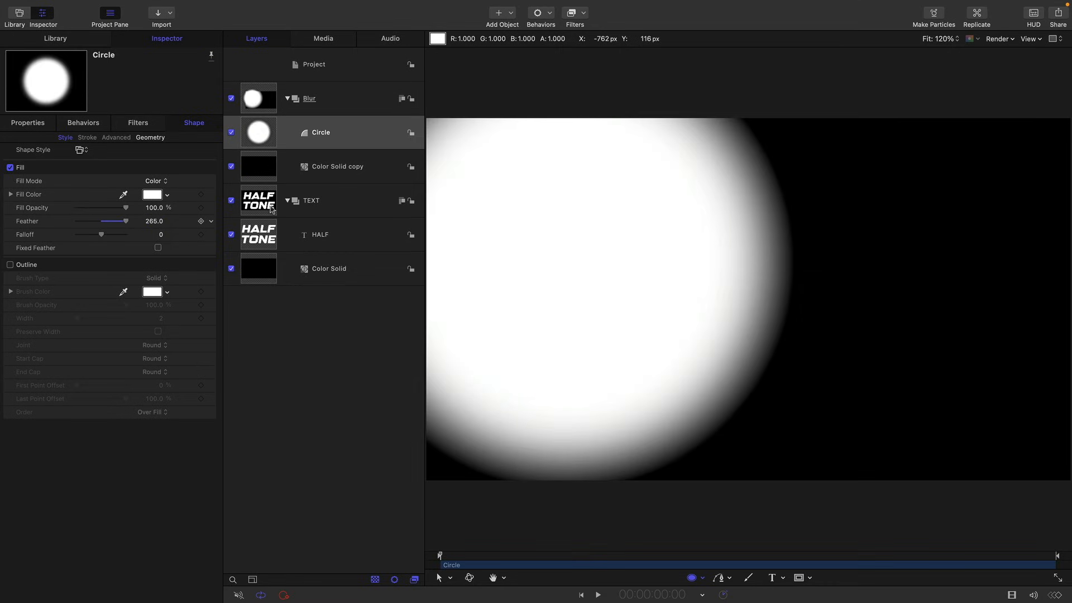
- Duplicate the feathered circle and move the copy to the lower-right of the canvas, about X 692, Y -340 px
{"action": "right_click", "coordinate": [254, 128]}
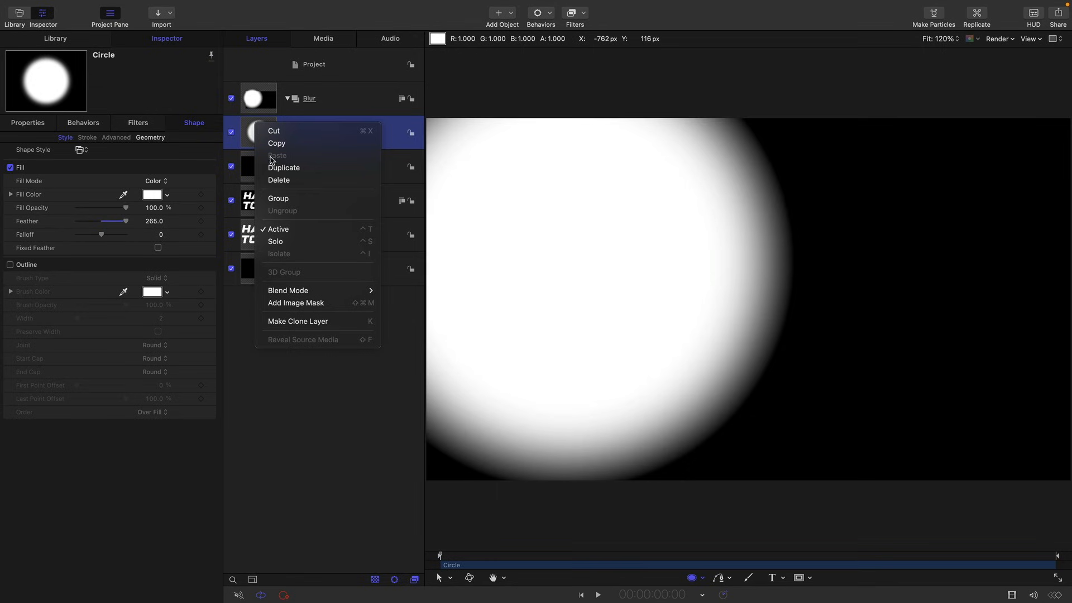
{"action": "left_click", "coordinate": [312, 165]}
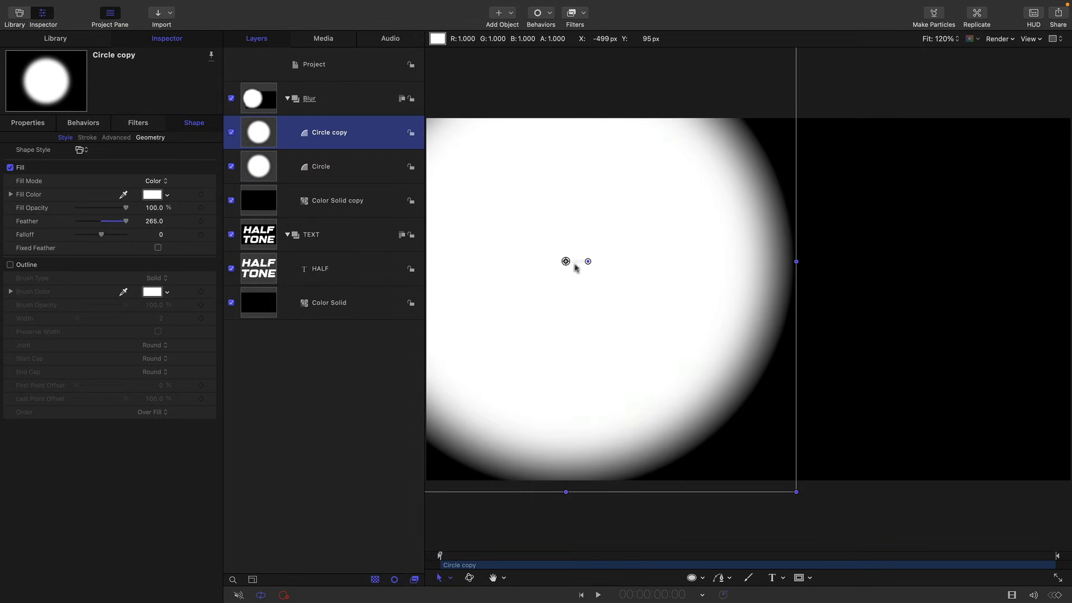
{"action": "left_click_drag", "start_coordinate": [566, 262], "coordinate": [981, 414]}
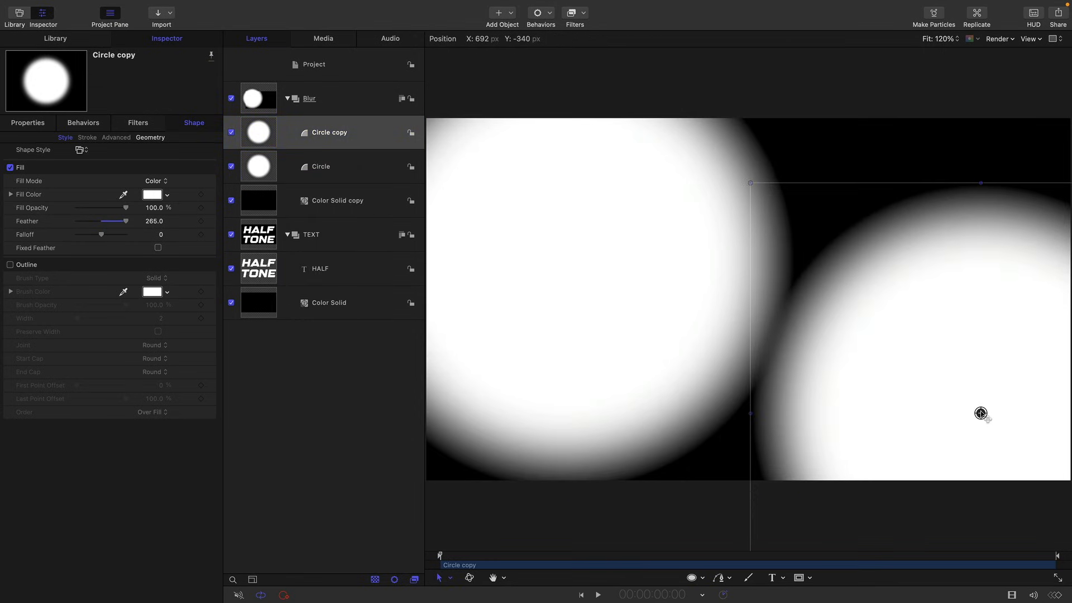
- Hide the Blur group and apply a Compound Blur filter to the TEXT group
{"action": "left_click", "coordinate": [230, 99]}
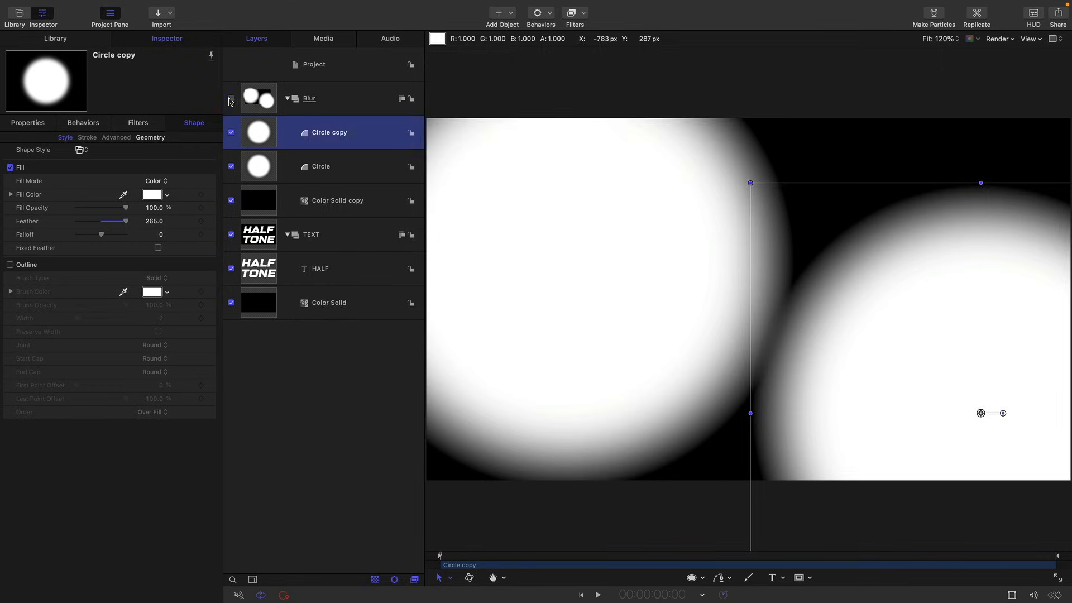
{"action": "left_click", "coordinate": [253, 238]}
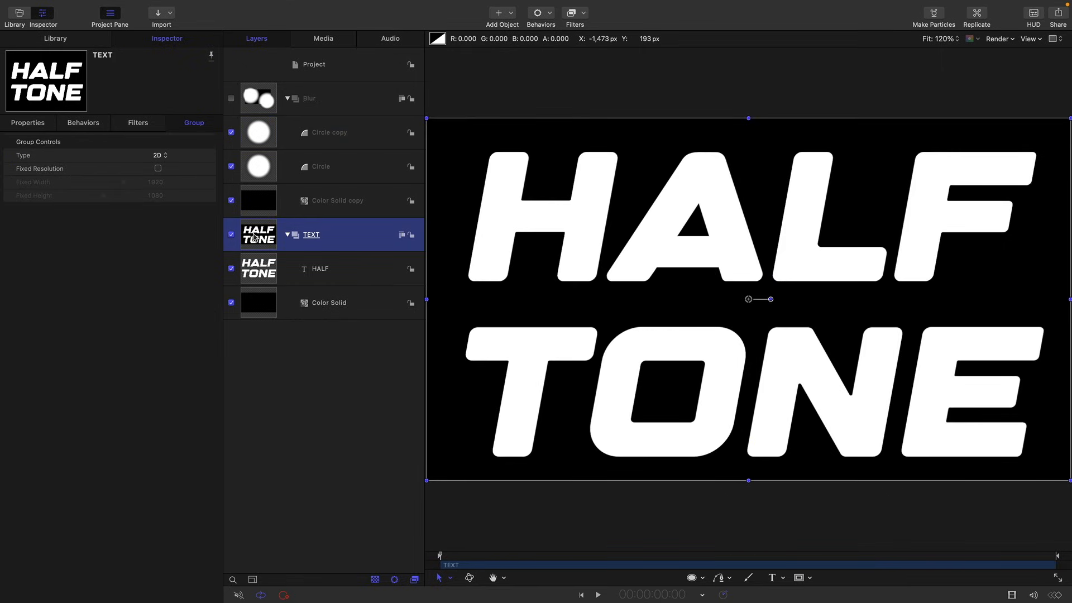
{"action": "left_click", "coordinate": [585, 13]}
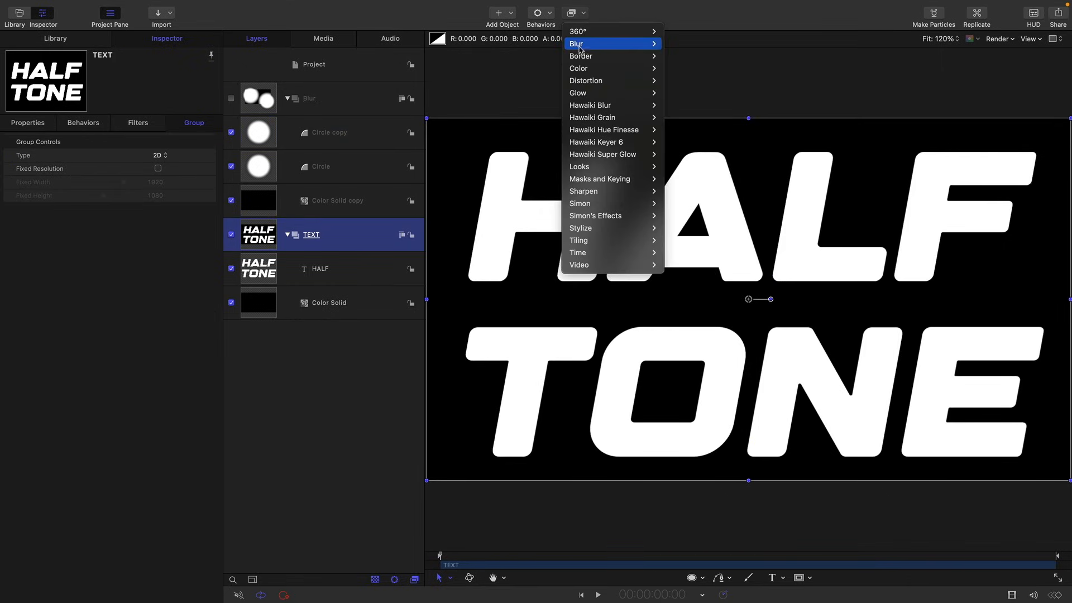
{"action": "mouse_move", "coordinate": [592, 43]}
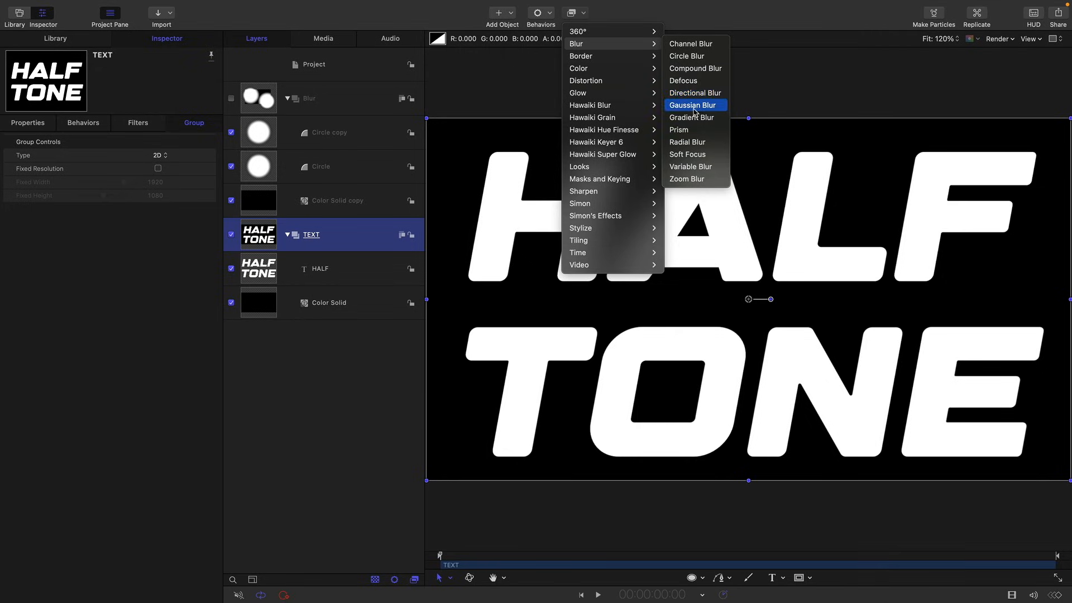
{"action": "left_click", "coordinate": [695, 68]}
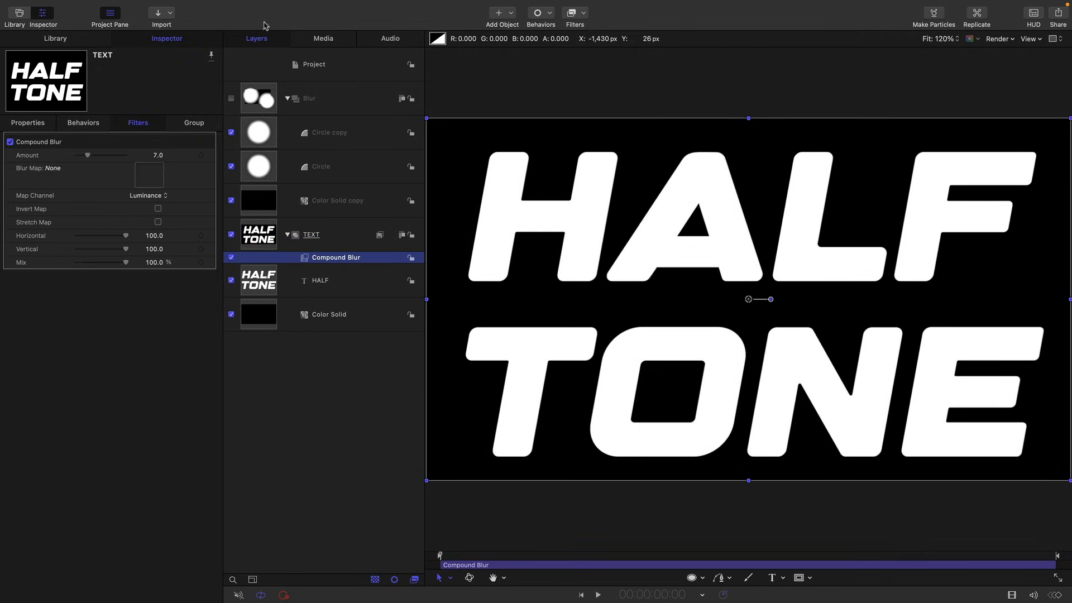
- Assign the Blur group as the Compound Blur's blur map and set the blur amount to 256
{"action": "left_click_drag", "start_coordinate": [259, 99], "coordinate": [155, 178]}
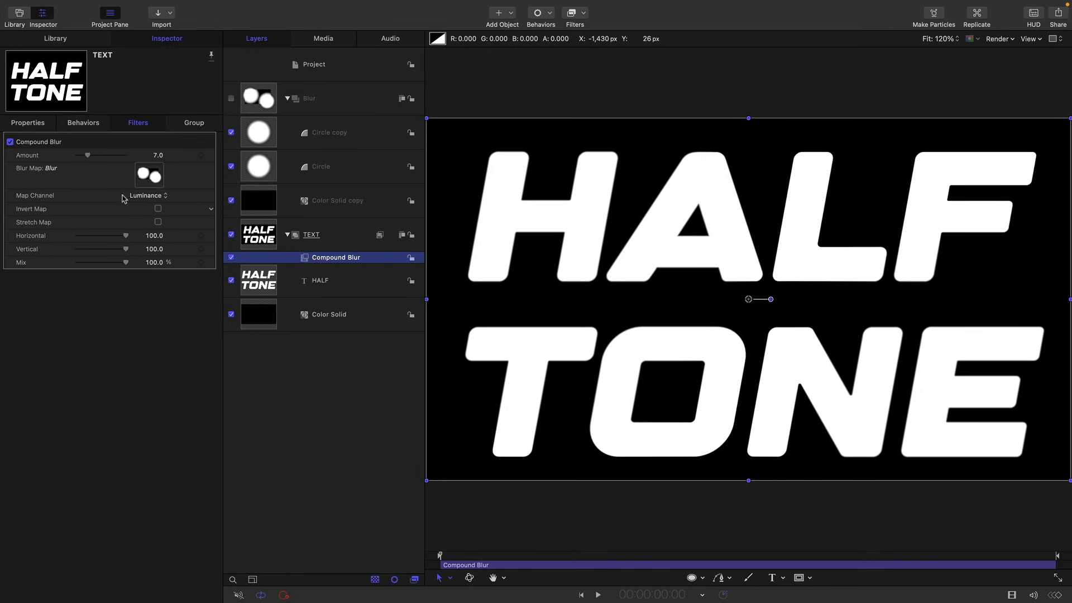
{"action": "left_click", "coordinate": [157, 157]}
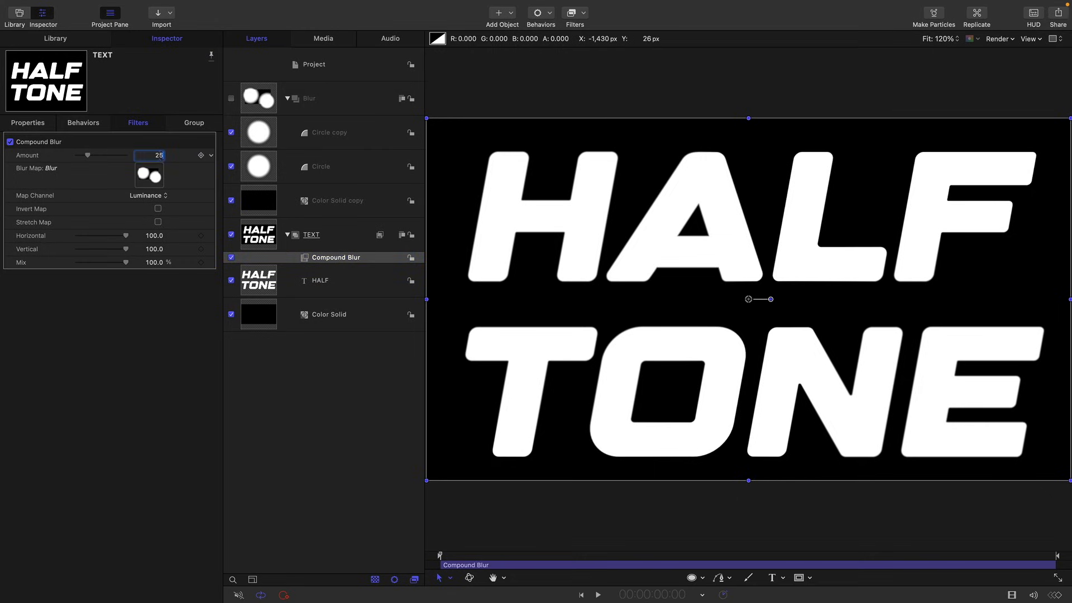
{"action": "type", "text": "256"}
{"action": "key", "text": "Return"}
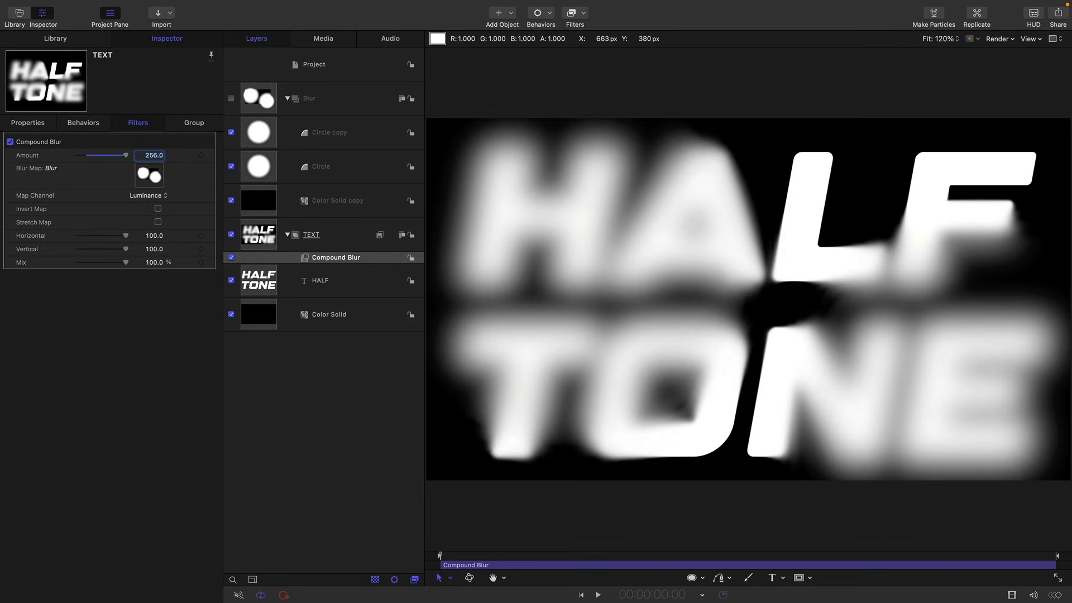
- Add a Luma Keyer filter and a Halftone filter to the TEXT group
{"action": "left_click", "coordinate": [584, 13]}
{"action": "mouse_move", "coordinate": [600, 179]}
{"action": "left_click", "coordinate": [707, 191]}
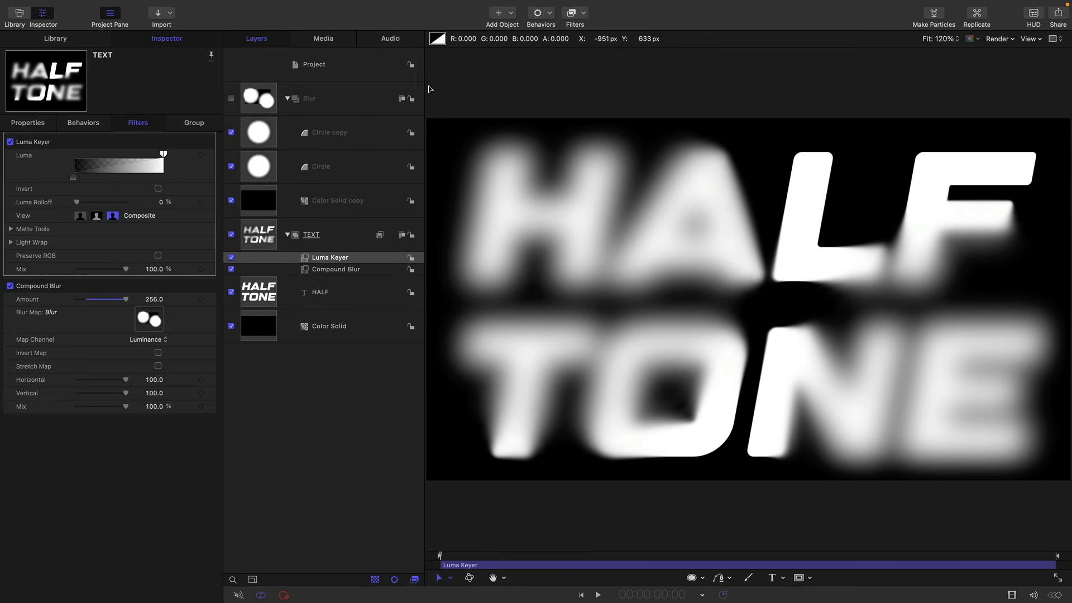
{"action": "left_click", "coordinate": [584, 14]}
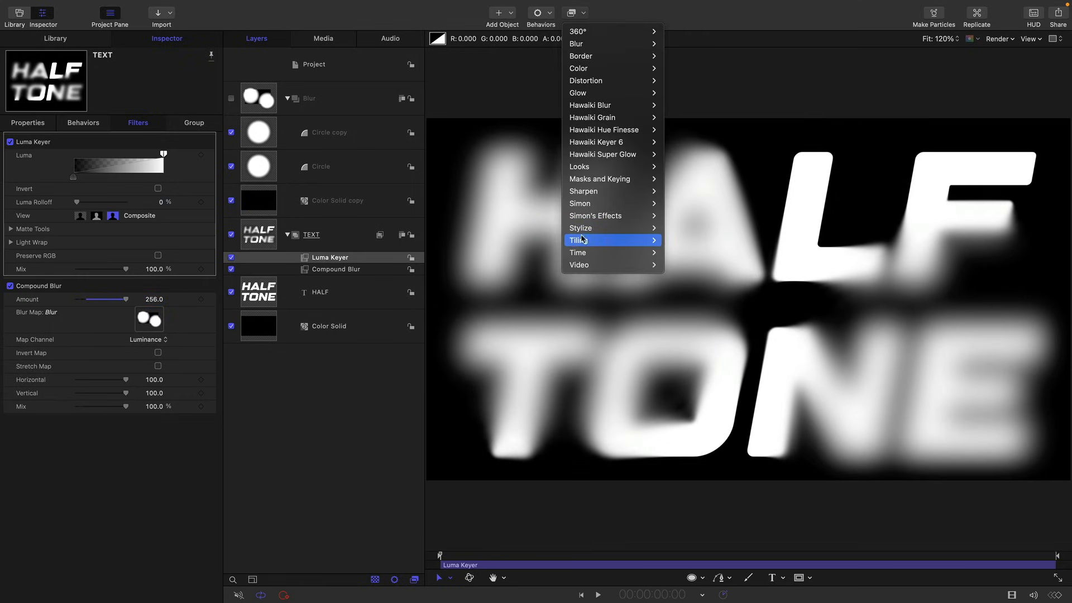
{"action": "mouse_move", "coordinate": [589, 228]}
{"action": "left_click", "coordinate": [683, 363]}
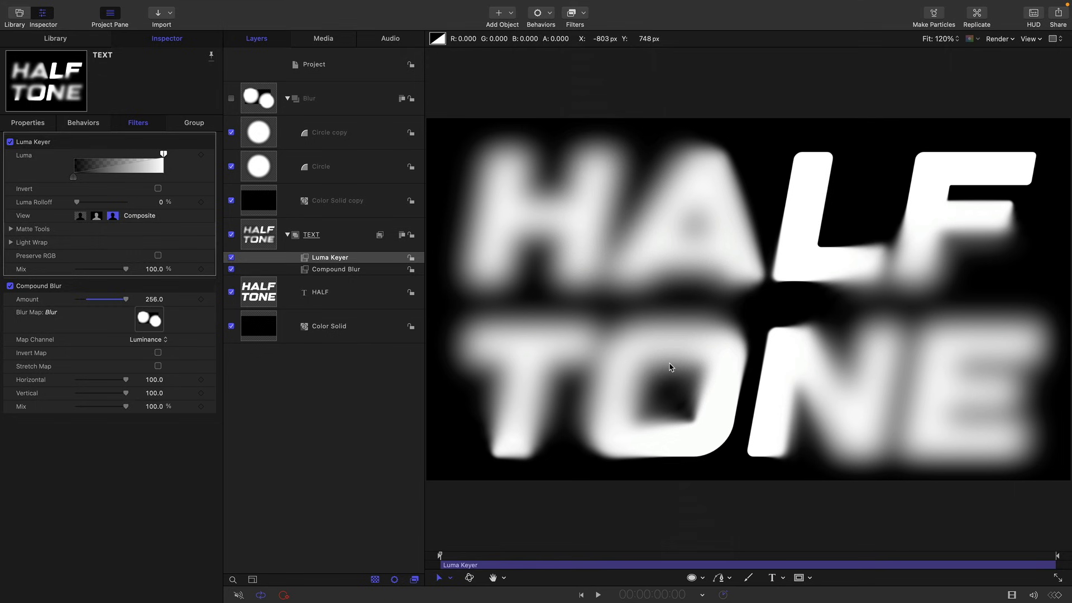
- Add a Threshold color filter to the TEXT group on top of the Halftone filter
{"action": "left_click", "coordinate": [584, 13]}
{"action": "mouse_move", "coordinate": [592, 70]}
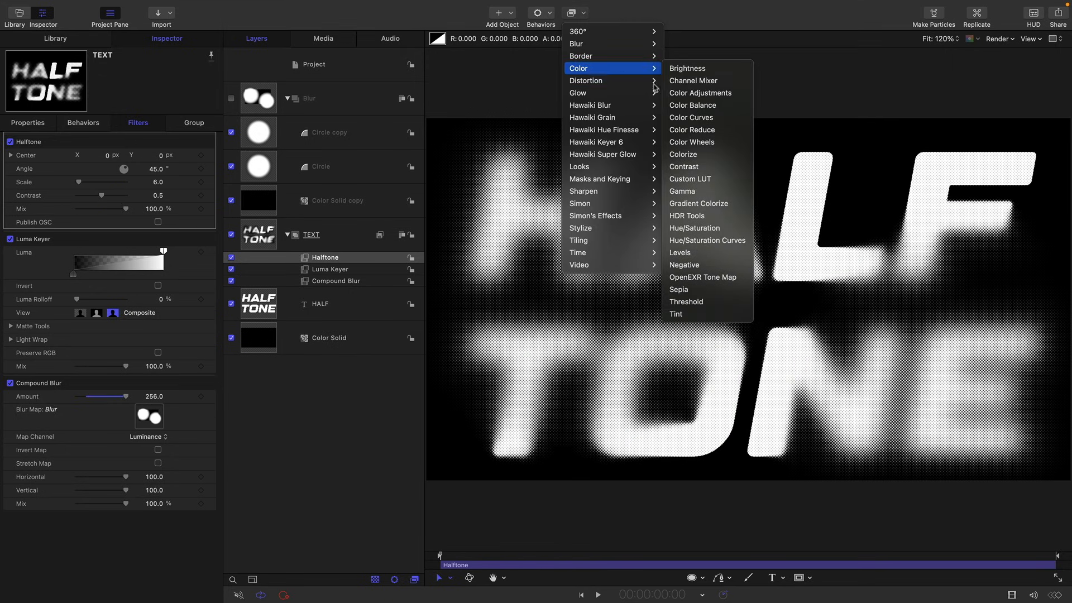
{"action": "left_click", "coordinate": [690, 302]}
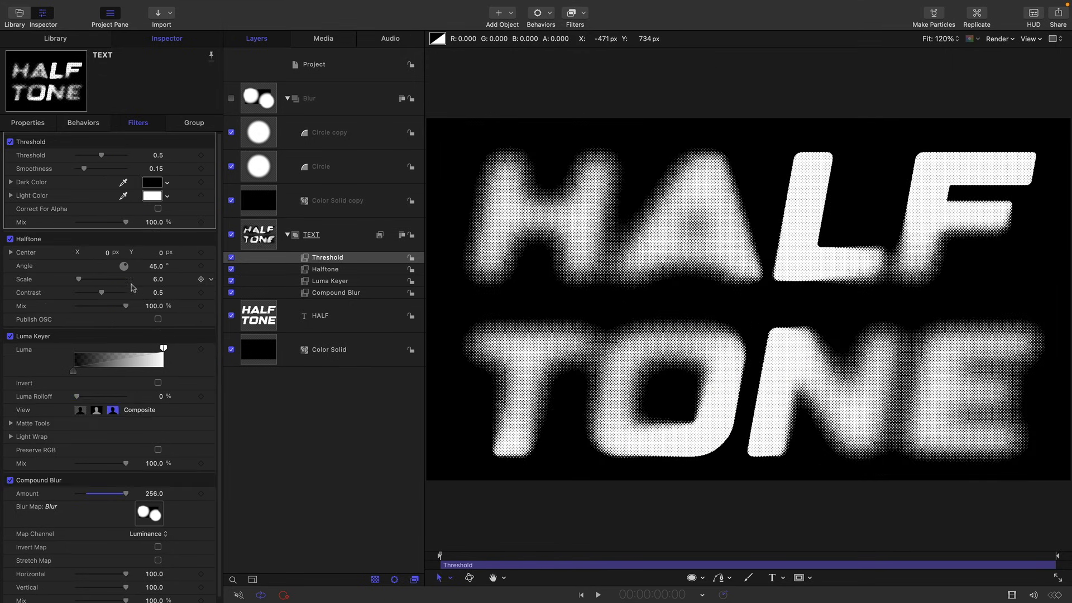
- Set the Halftone scale to 15 and the Threshold filter's threshold value to 0.2
{"action": "left_click", "coordinate": [158, 279]}
{"action": "key", "text": "Return"}
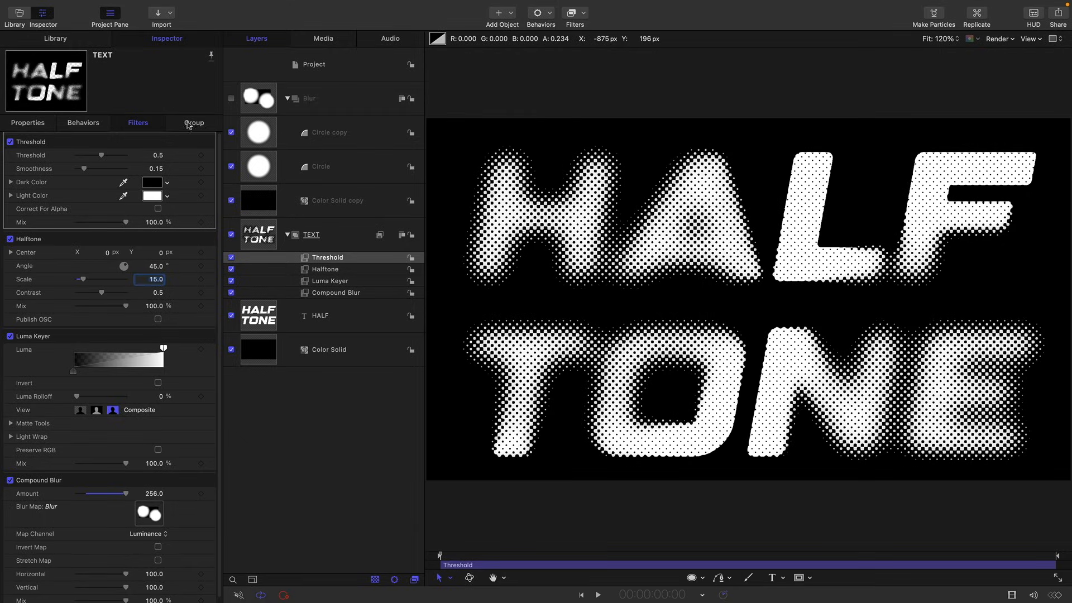
{"action": "left_click", "coordinate": [155, 156]}
{"action": "type", "text": "0.2"}
{"action": "key", "text": "Return"}
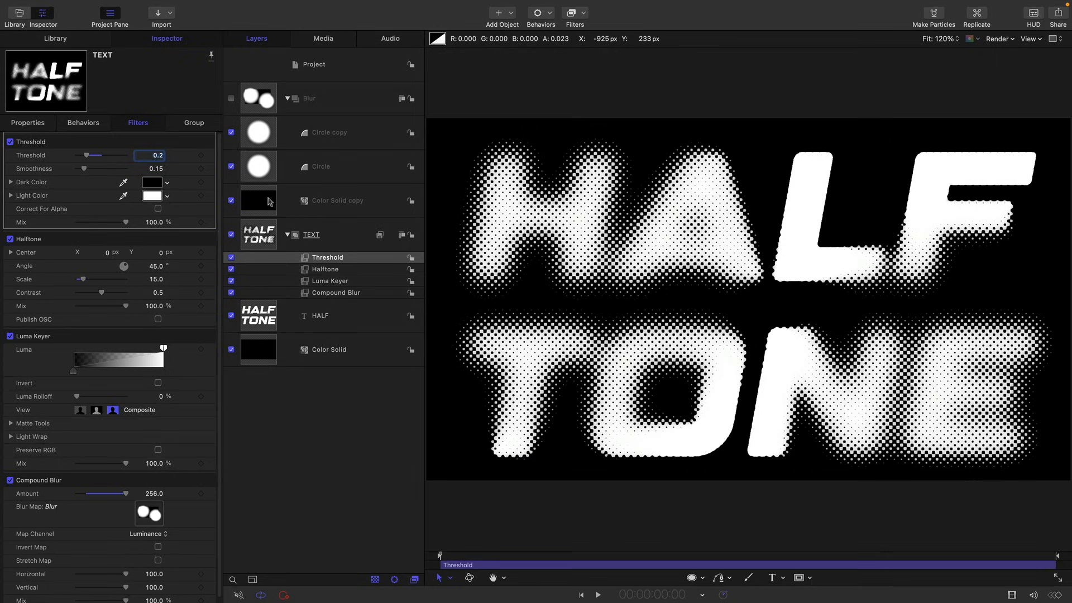
- Adjust the horizontal positions of the two circles in the Blur group, moving the original circle to X -846.1 px
{"action": "left_click", "coordinate": [262, 134]}
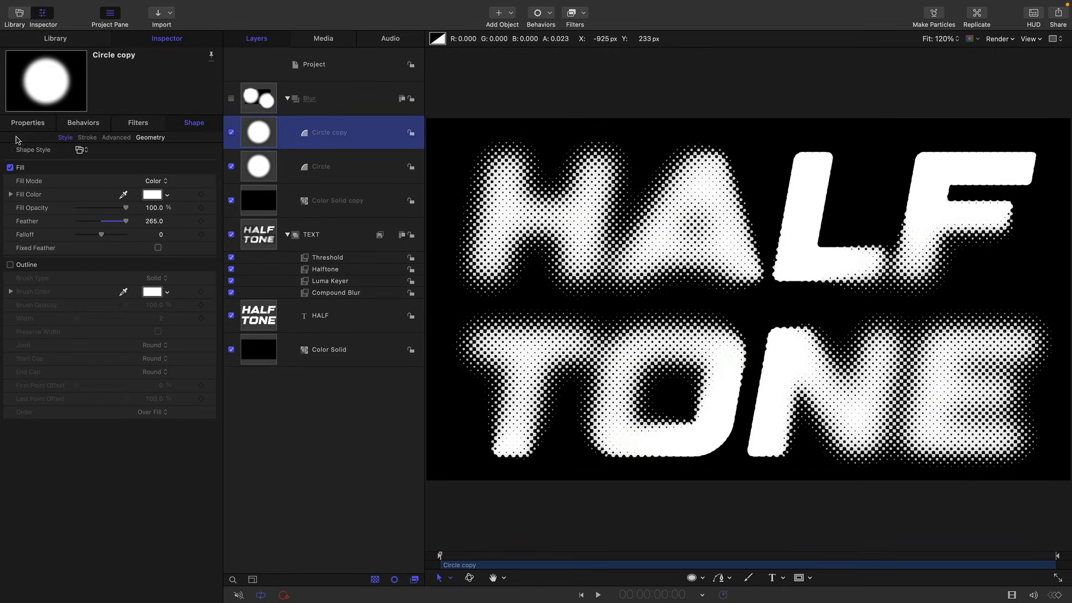
{"action": "left_click", "coordinate": [31, 124]}
{"action": "left_click_drag", "start_coordinate": [100, 156], "coordinate": [98, 156]}
{"action": "left_click", "coordinate": [258, 166]}
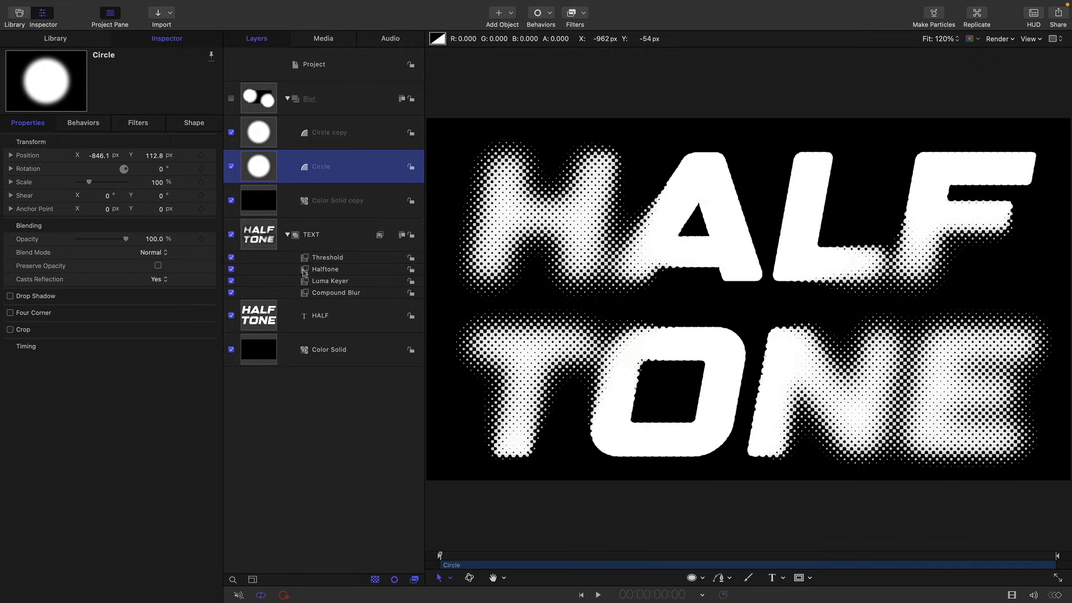
- Turn off the Halftone filter and add a Line Screen filter directly above the Luma Keyer
{"action": "left_click", "coordinate": [231, 270]}
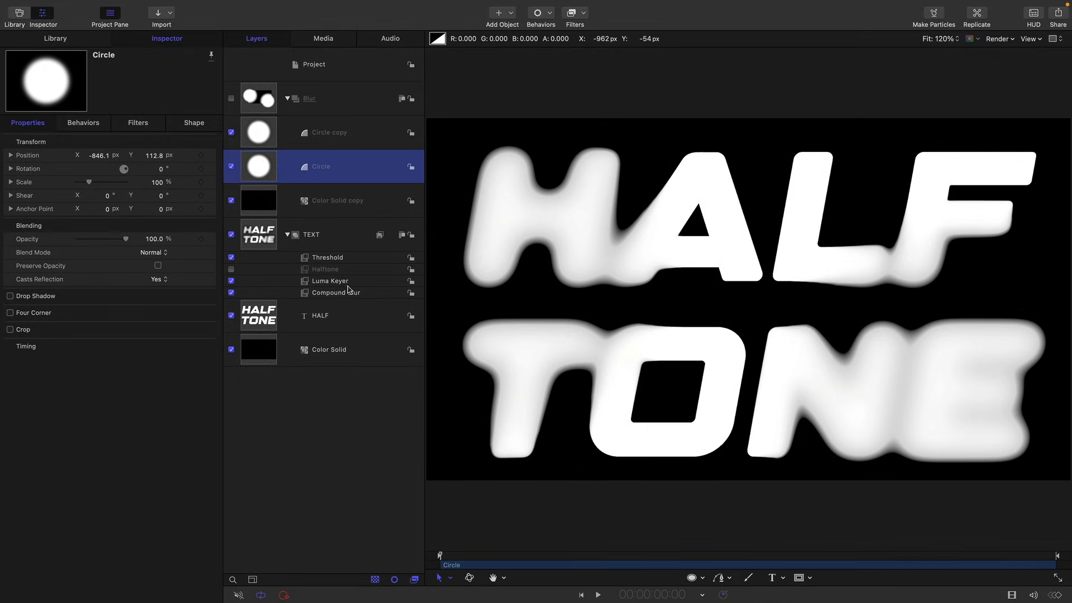
{"action": "left_click", "coordinate": [321, 281]}
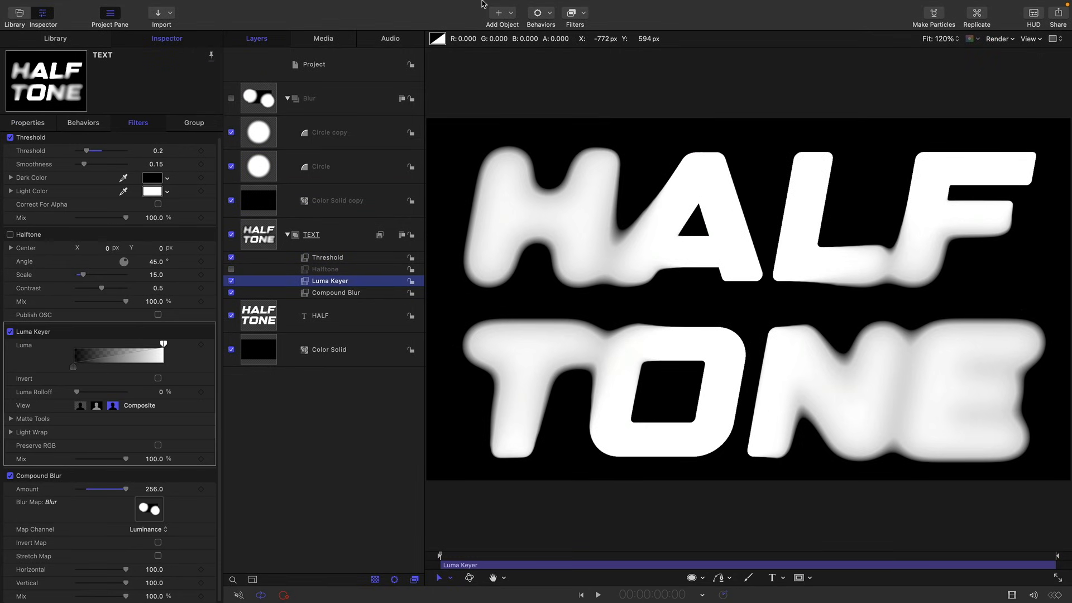
{"action": "left_click", "coordinate": [577, 17]}
{"action": "mouse_move", "coordinate": [604, 232]}
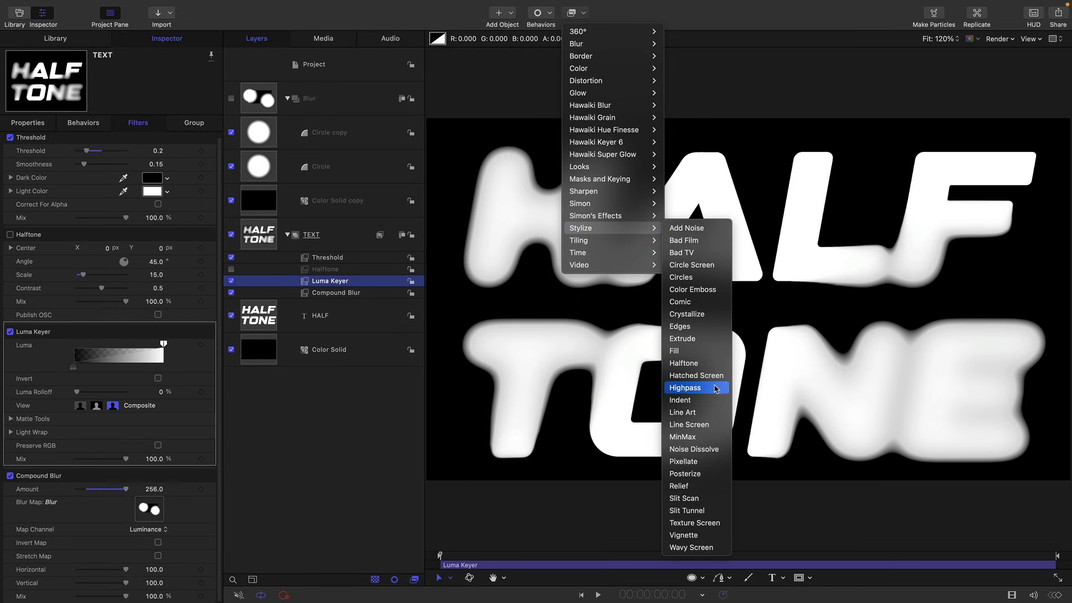
{"action": "left_click", "coordinate": [708, 426]}
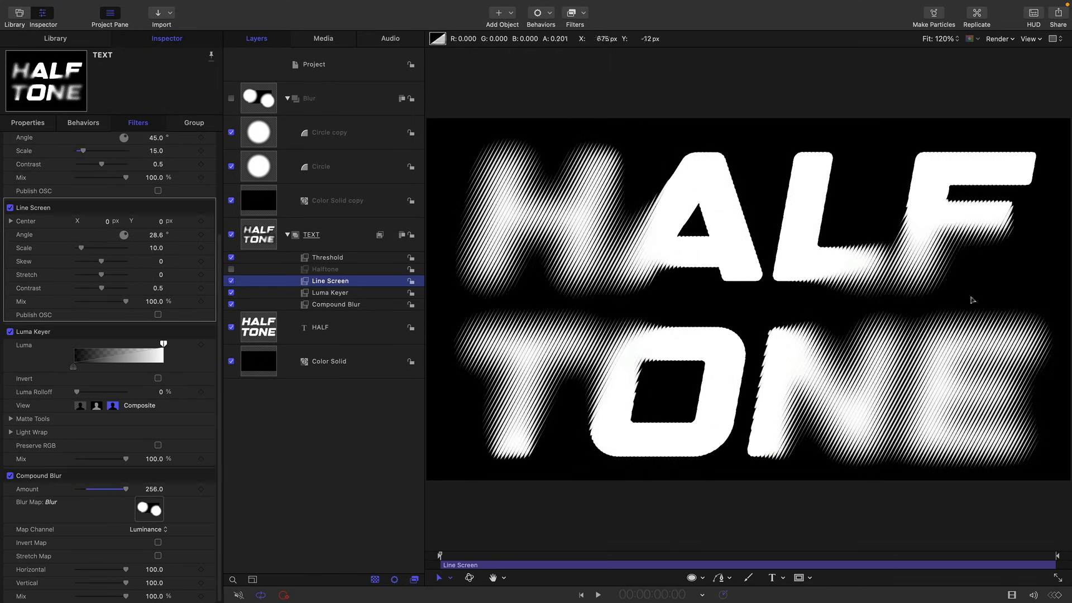
- Try a Hatched Screen filter in place of the Line Screen on the TEXT group, and switch back to the Halftone filter
{"action": "key", "text": "ctrl+t"}
{"action": "left_click", "coordinate": [588, 16]}
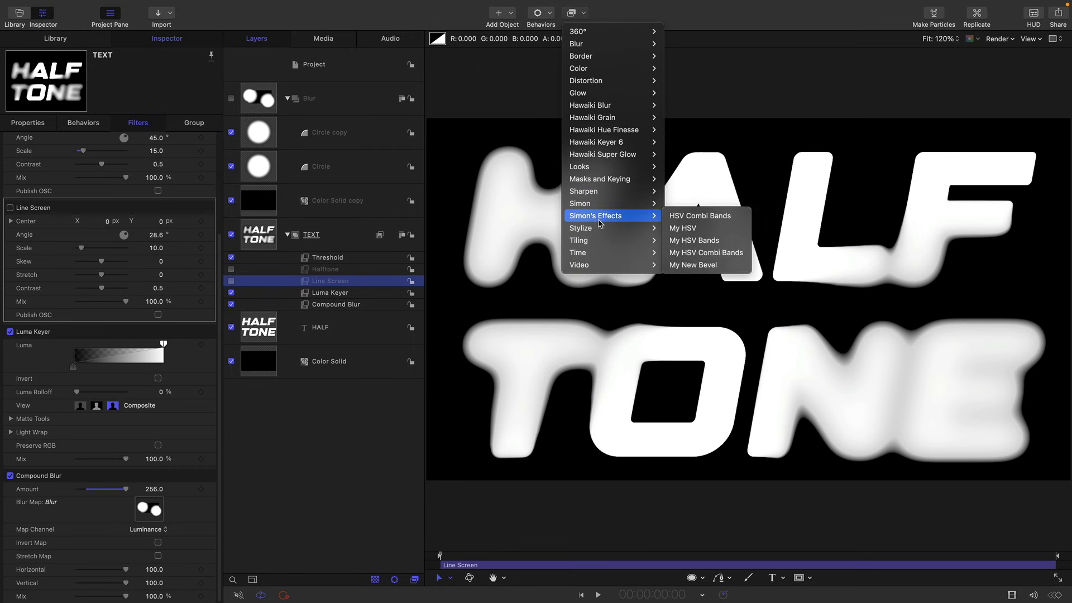
{"action": "mouse_move", "coordinate": [600, 229]}
{"action": "left_click", "coordinate": [684, 377]}
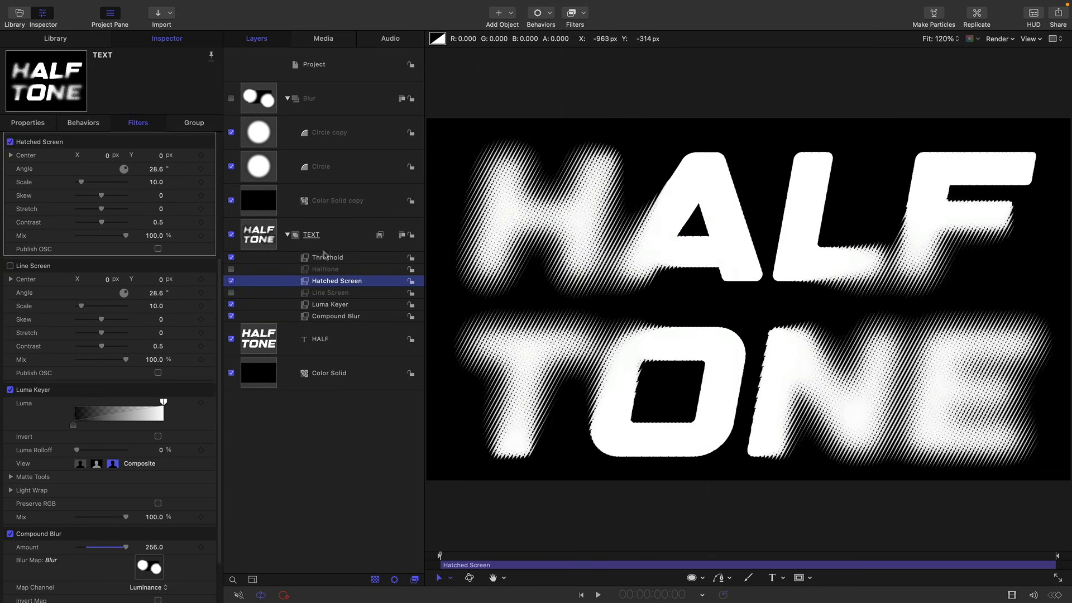
{"action": "left_click", "coordinate": [231, 281]}
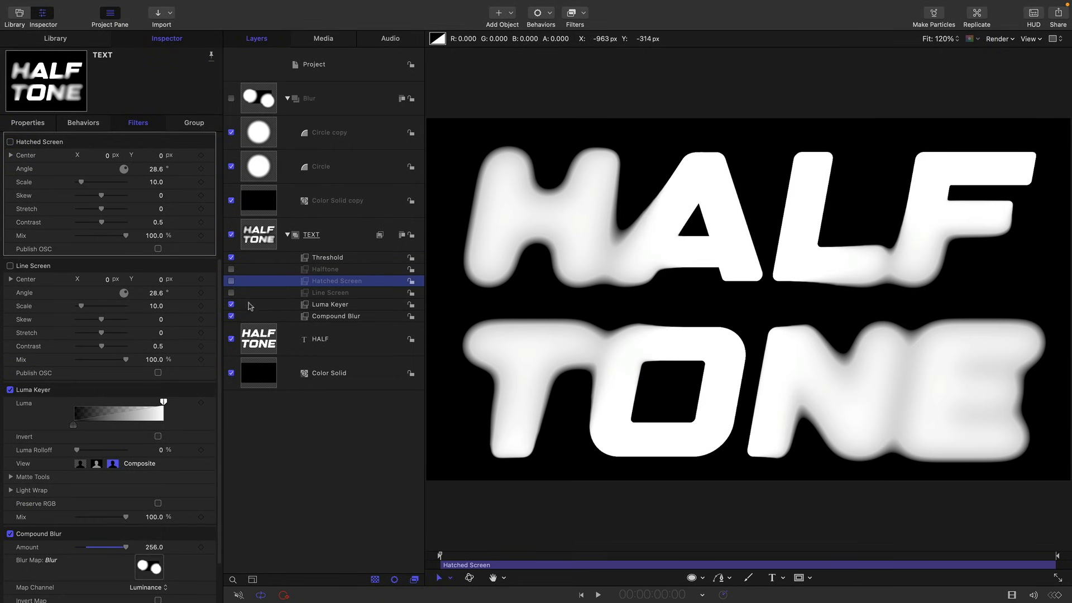
{"action": "left_click", "coordinate": [231, 270]}
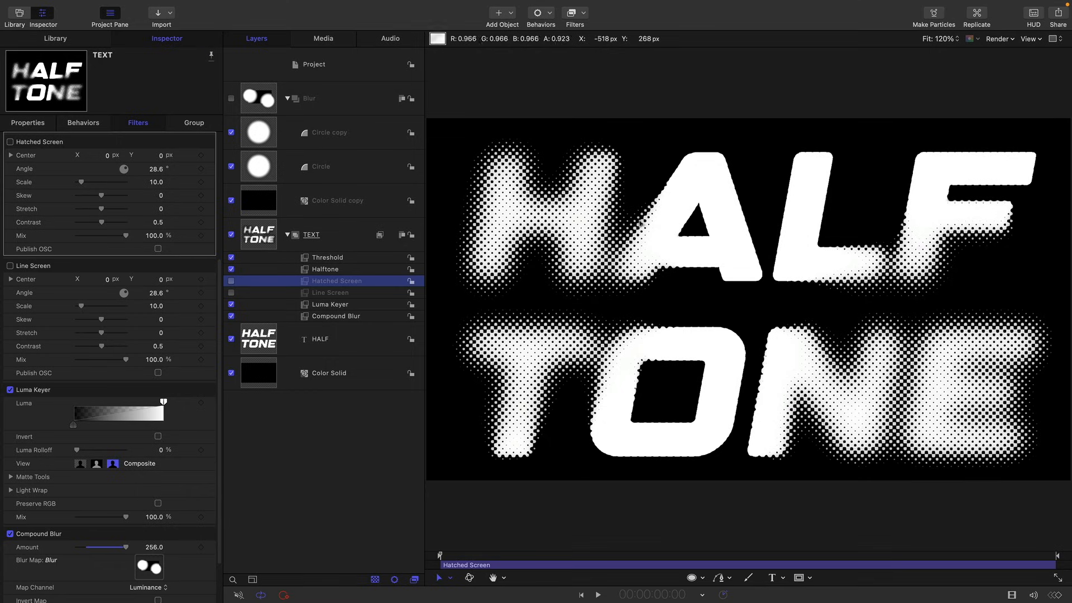
- In the Luma Keyer's Matte Tools, raise the Levels black point and lower the white point to tighten the text edges
{"action": "left_click", "coordinate": [10, 478]}
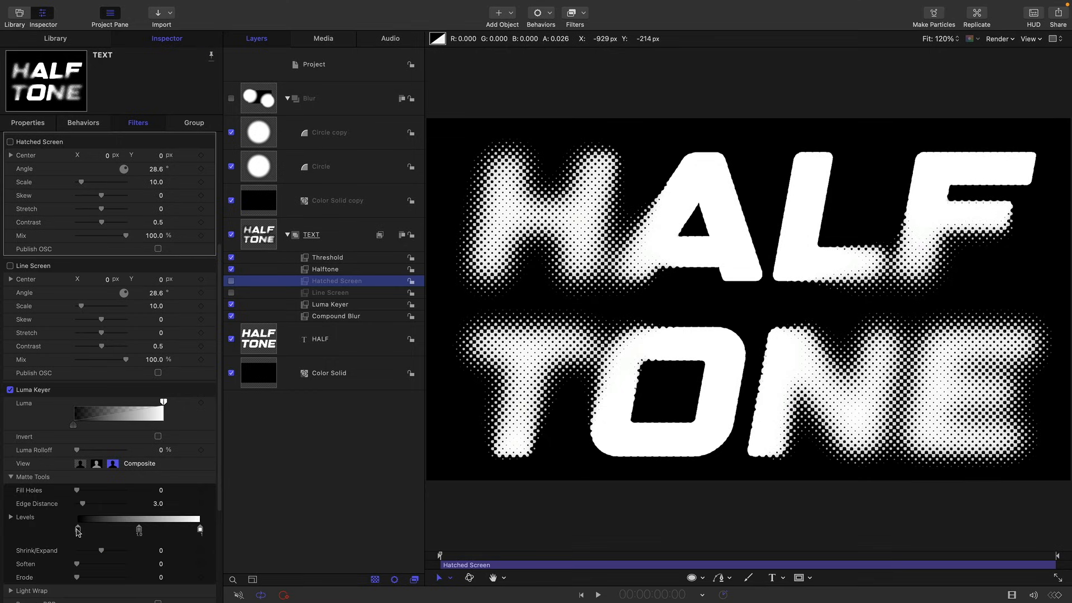
{"action": "left_click_drag", "start_coordinate": [77, 531], "coordinate": [113, 527]}
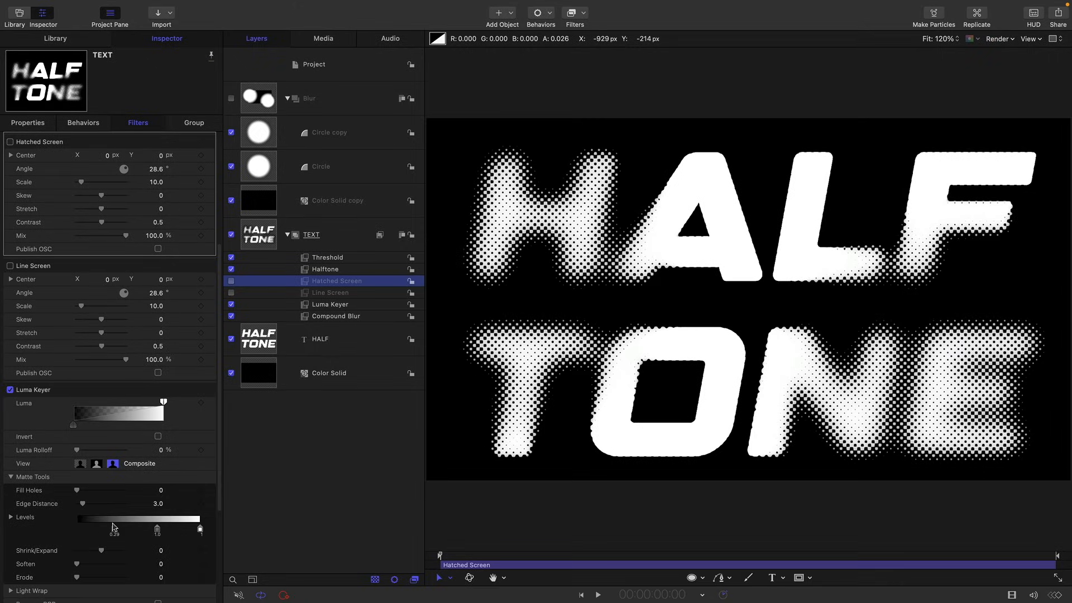
{"action": "left_click_drag", "start_coordinate": [201, 532], "coordinate": [182, 531]}
{"action": "left_click_drag", "start_coordinate": [116, 531], "coordinate": [118, 530]}
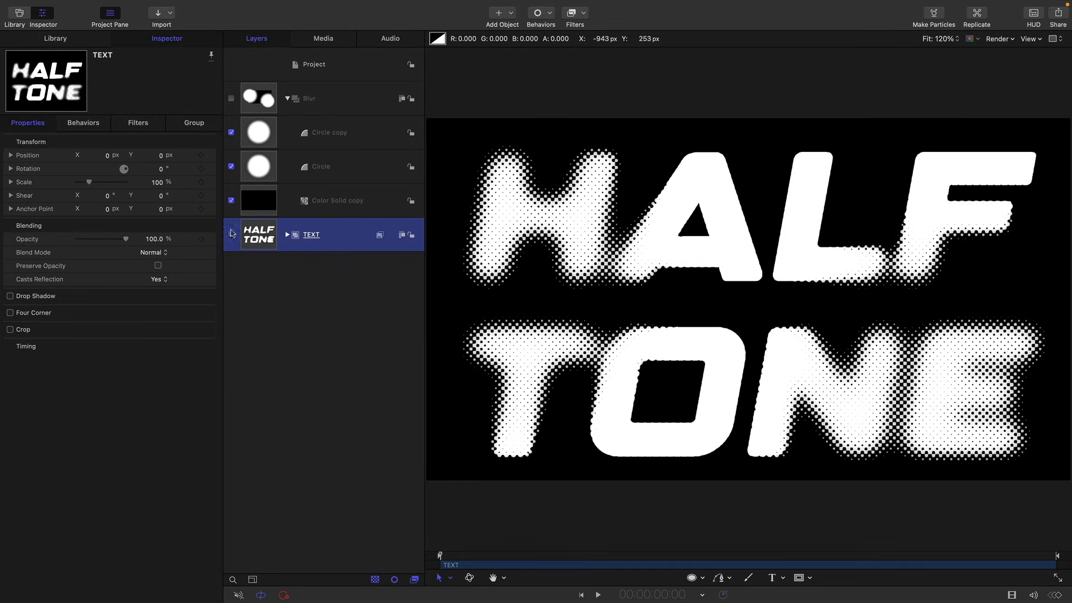
- Make a clone layer of the TEXT group and add an image mask to the clone
{"action": "right_click", "coordinate": [259, 238]}
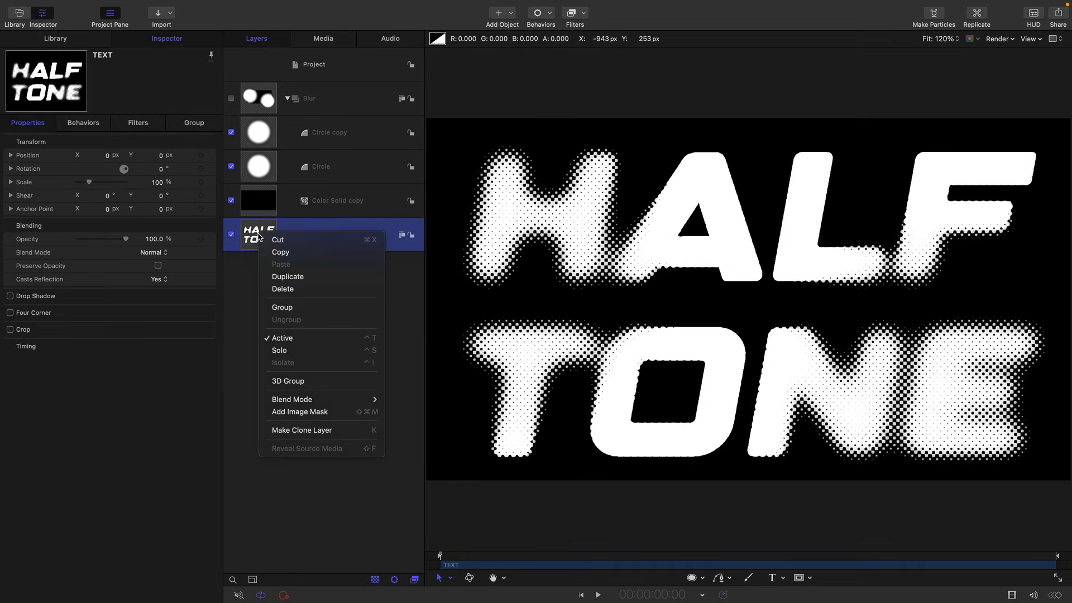
{"action": "key", "text": "Escape"}
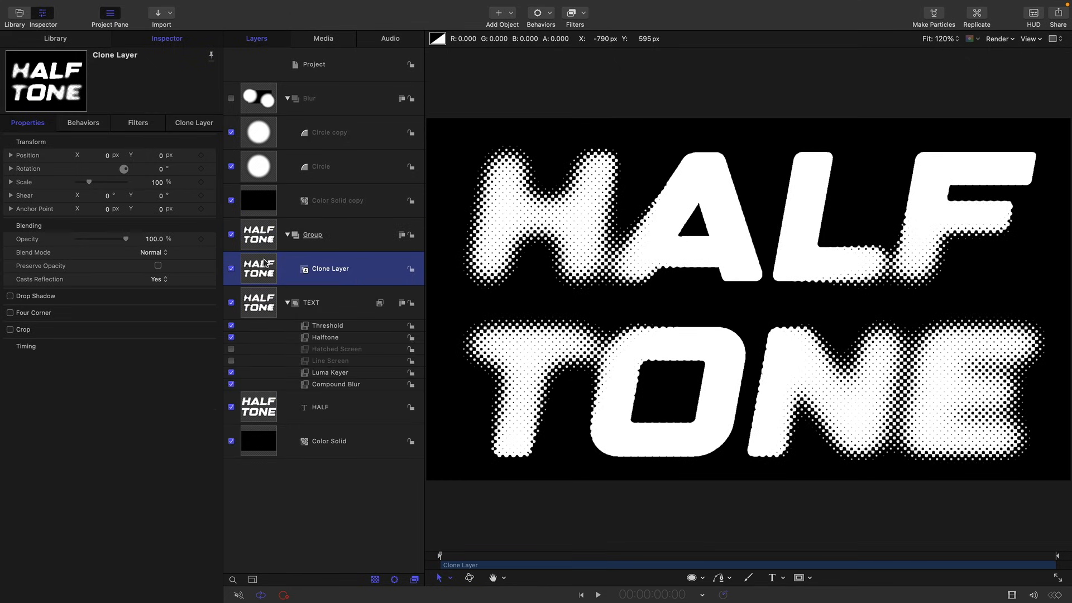
{"action": "right_click", "coordinate": [264, 262]}
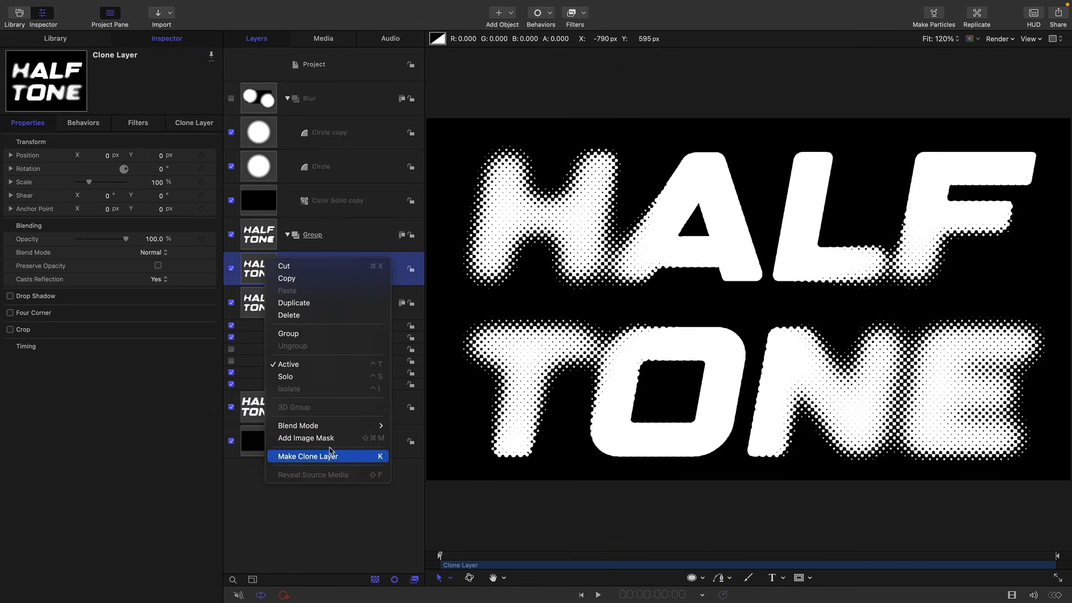
{"action": "left_click", "coordinate": [304, 439]}
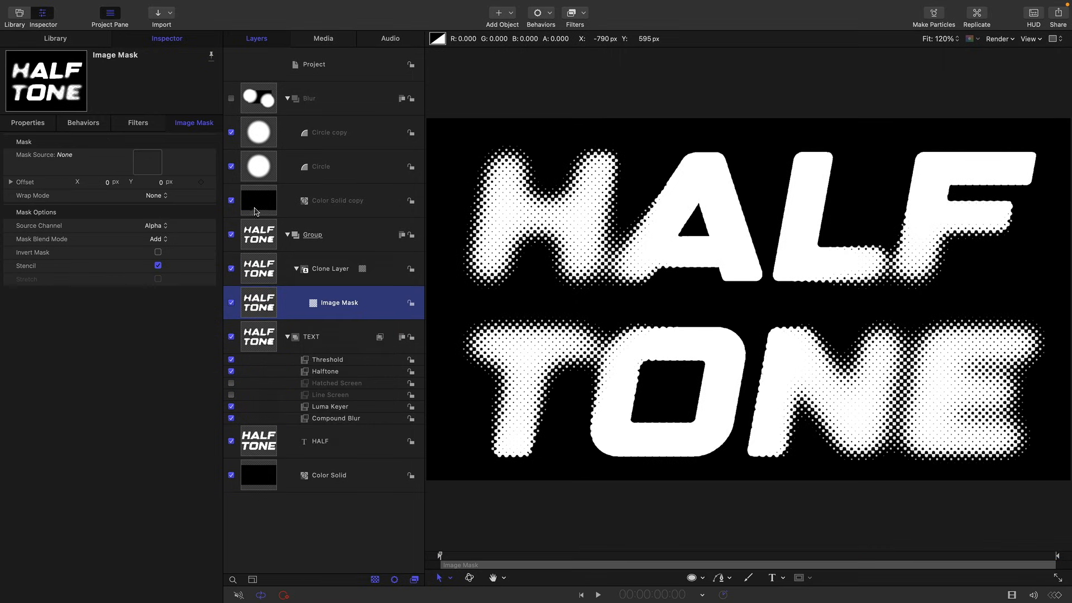
- Use the Blur group as the image mask's source, set its Source Channel to Luminance and invert the mask
{"action": "left_click_drag", "start_coordinate": [257, 99], "coordinate": [151, 165]}
{"action": "left_click", "coordinate": [159, 225]}
{"action": "left_click", "coordinate": [163, 240]}
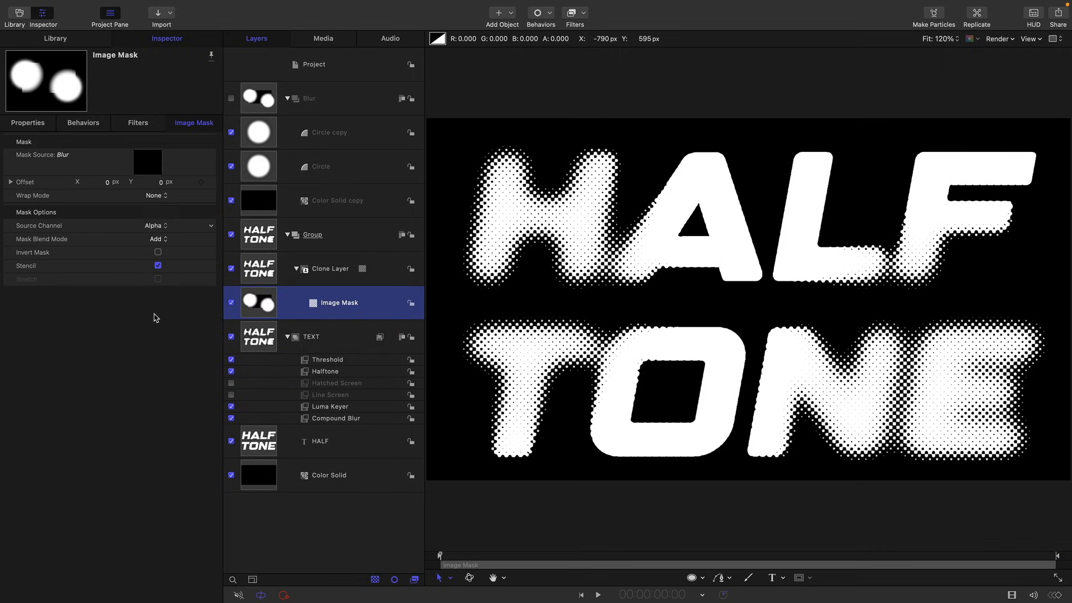
{"action": "left_click", "coordinate": [159, 253]}
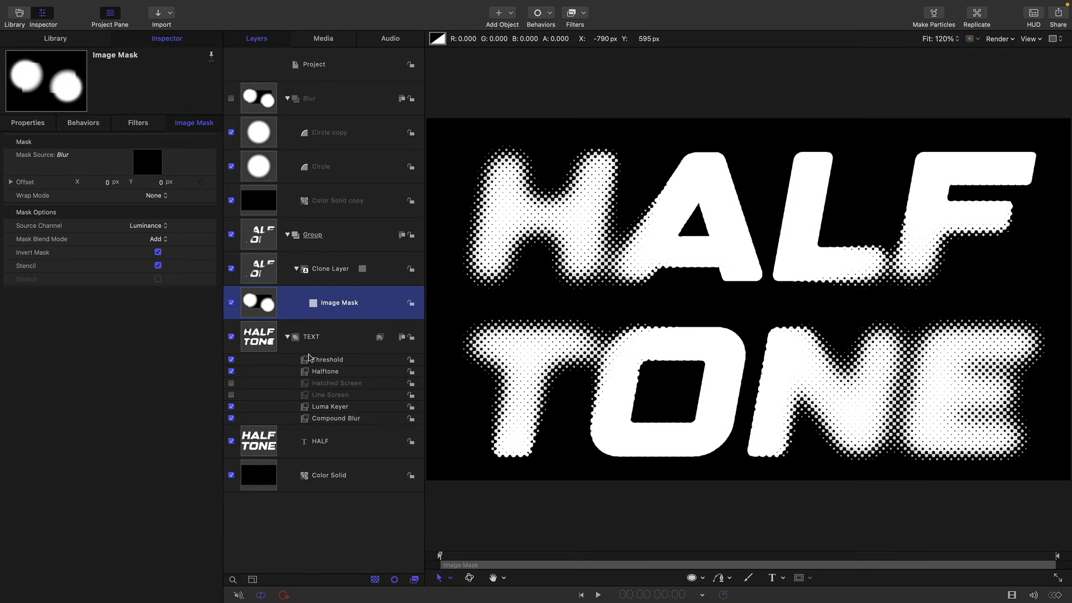
- Add a Stylize Fill filter to the Clone Layer and set its fill color to a muted purple
{"action": "left_click", "coordinate": [265, 272]}
{"action": "left_click", "coordinate": [584, 13]}
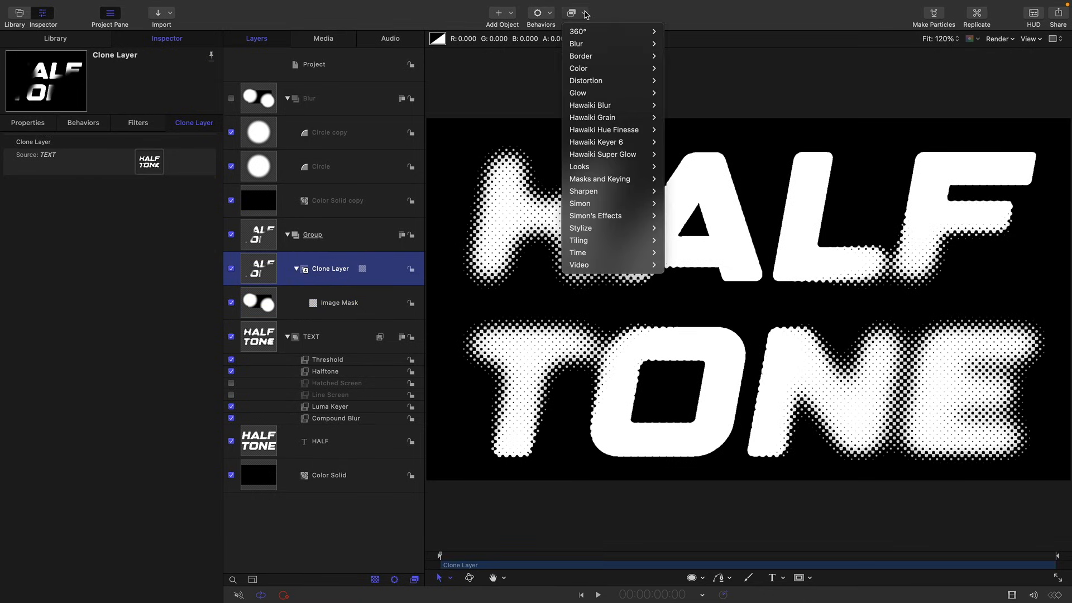
{"action": "mouse_move", "coordinate": [601, 229]}
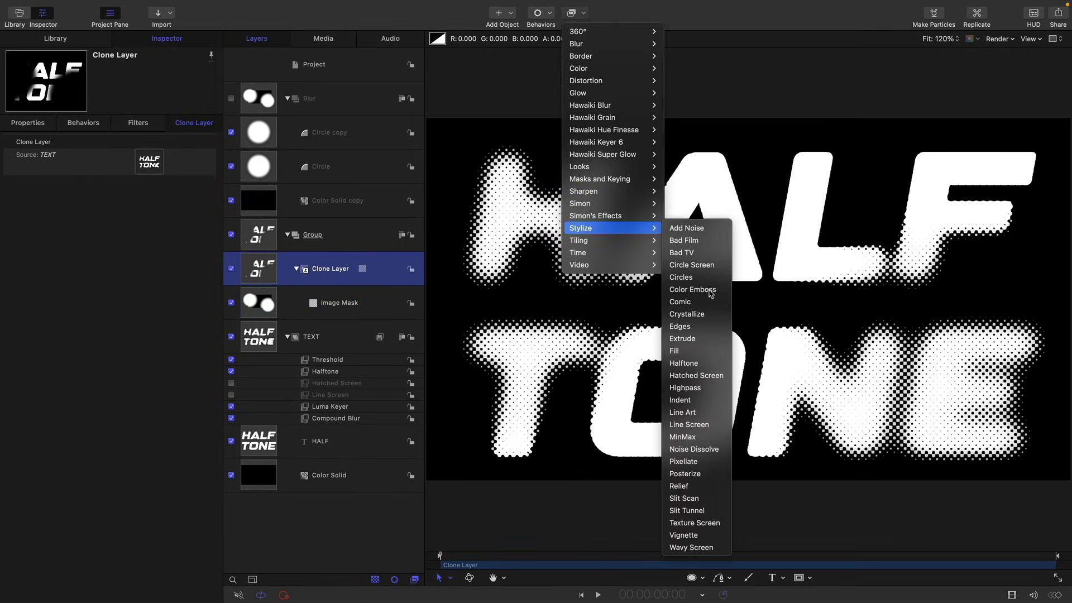
{"action": "left_click", "coordinate": [723, 352]}
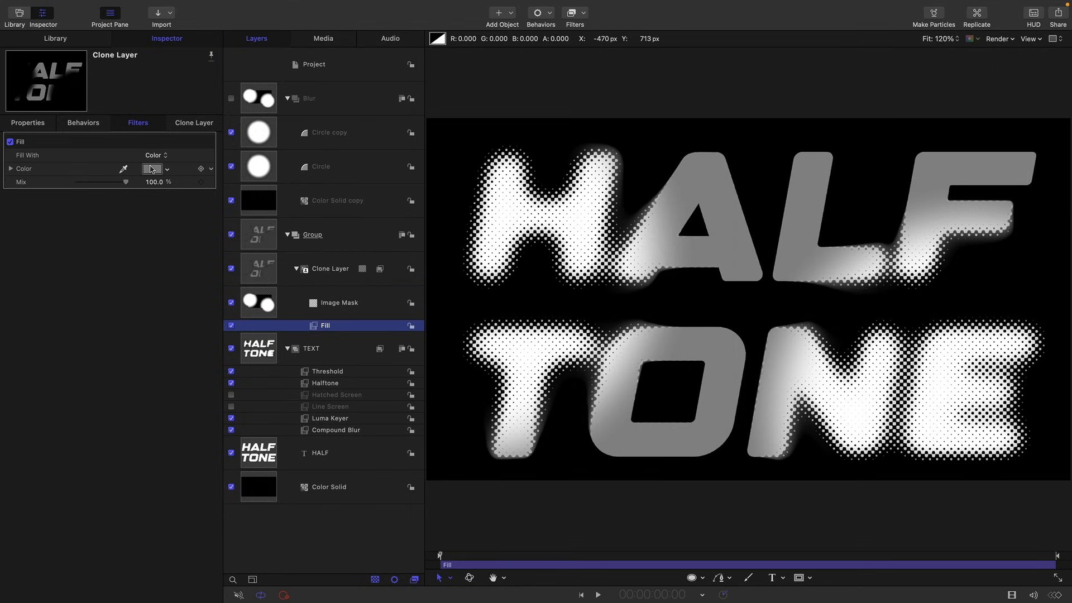
{"action": "left_click", "coordinate": [152, 169]}
{"action": "left_click_drag", "start_coordinate": [767, 441], "coordinate": [787, 463]}
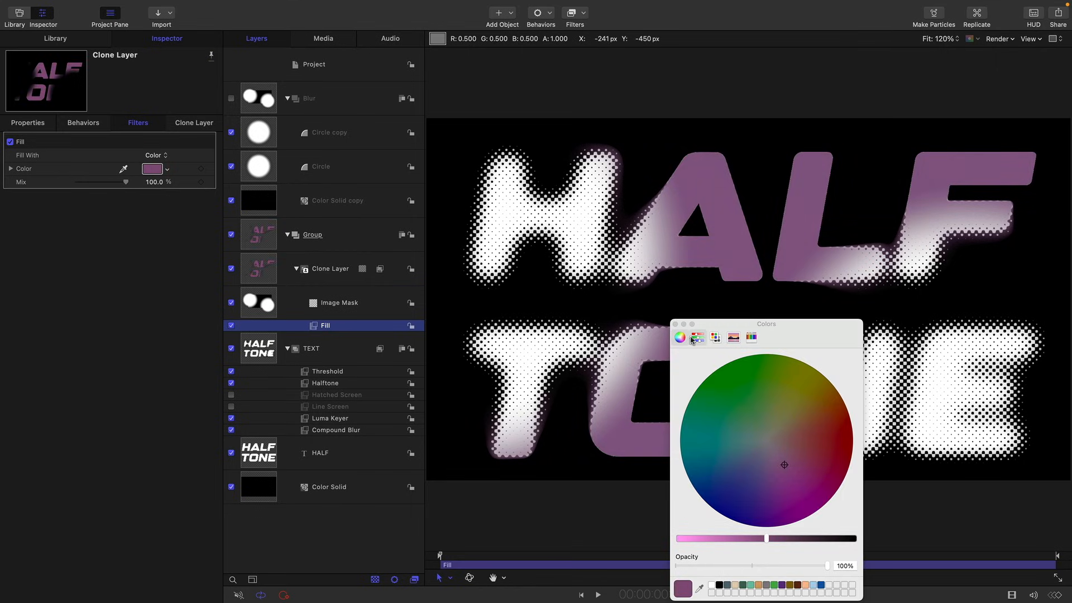
{"action": "left_click", "coordinate": [675, 324]}
- Add a Neon glow filter to the group containing the Clone Layer
{"action": "left_click", "coordinate": [265, 242]}
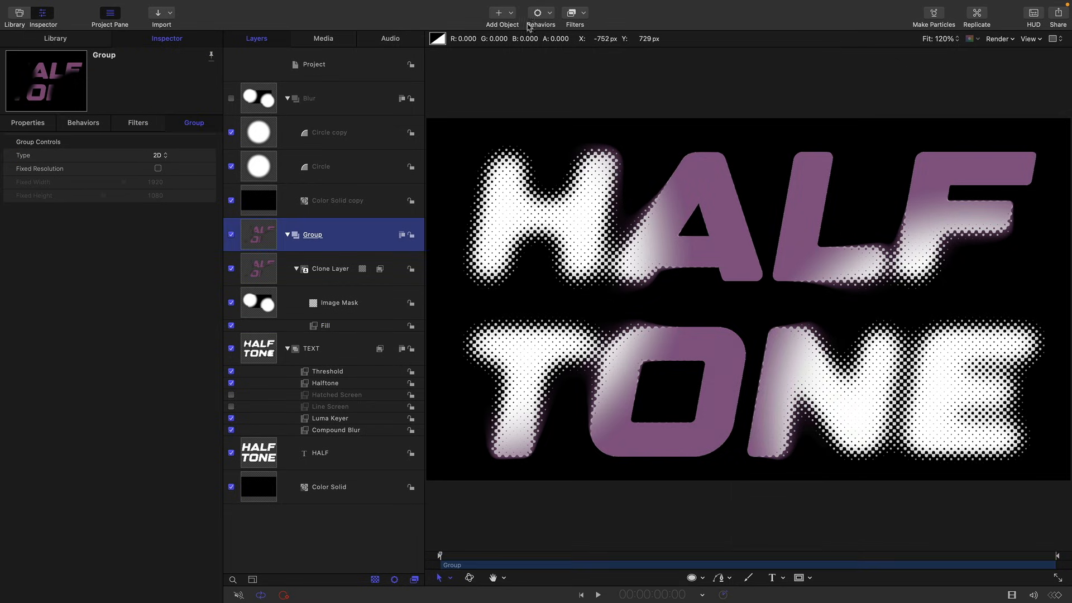
{"action": "left_click", "coordinate": [580, 14]}
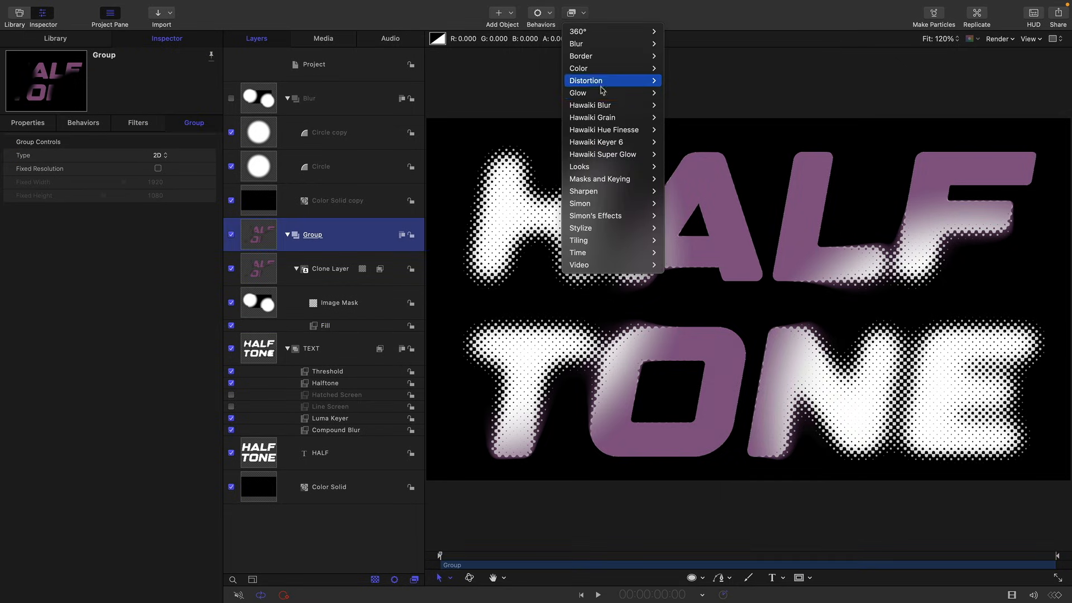
{"action": "mouse_move", "coordinate": [614, 93]}
{"action": "left_click", "coordinate": [696, 179]}
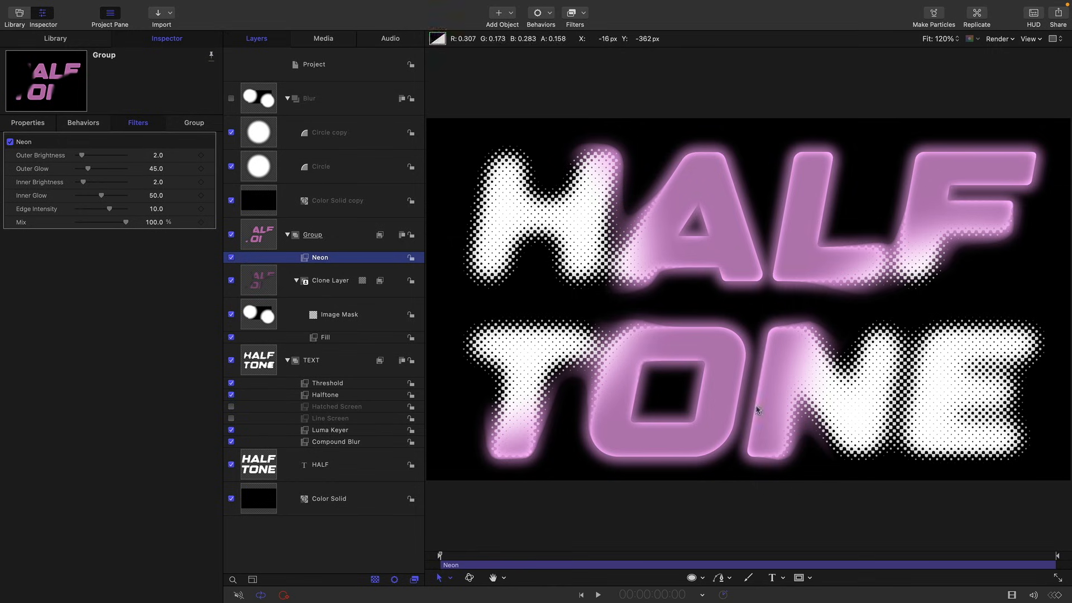
- Set the Light Color of the TEXT group's Threshold filter to bright green
{"action": "left_click", "coordinate": [307, 385]}
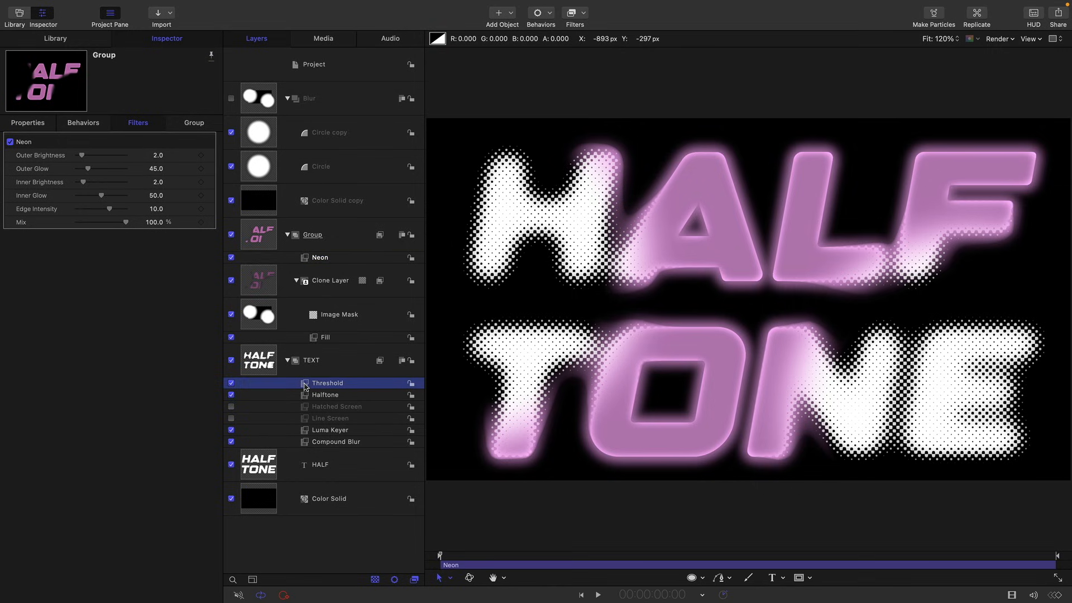
{"action": "left_click", "coordinate": [152, 196]}
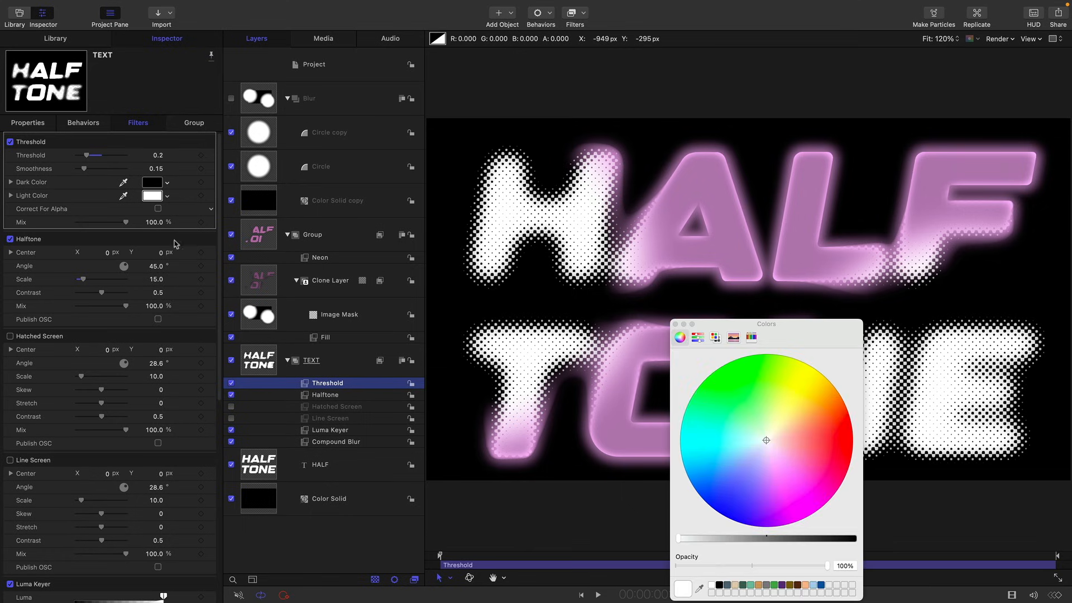
{"action": "left_click", "coordinate": [749, 427]}
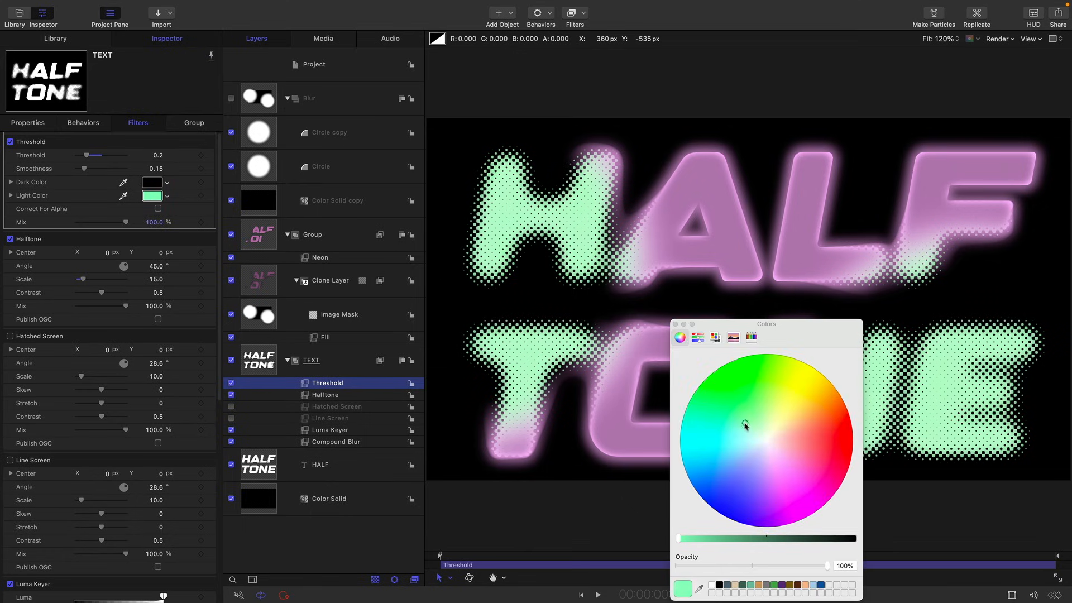
{"action": "left_click_drag", "start_coordinate": [746, 425], "coordinate": [743, 419]}
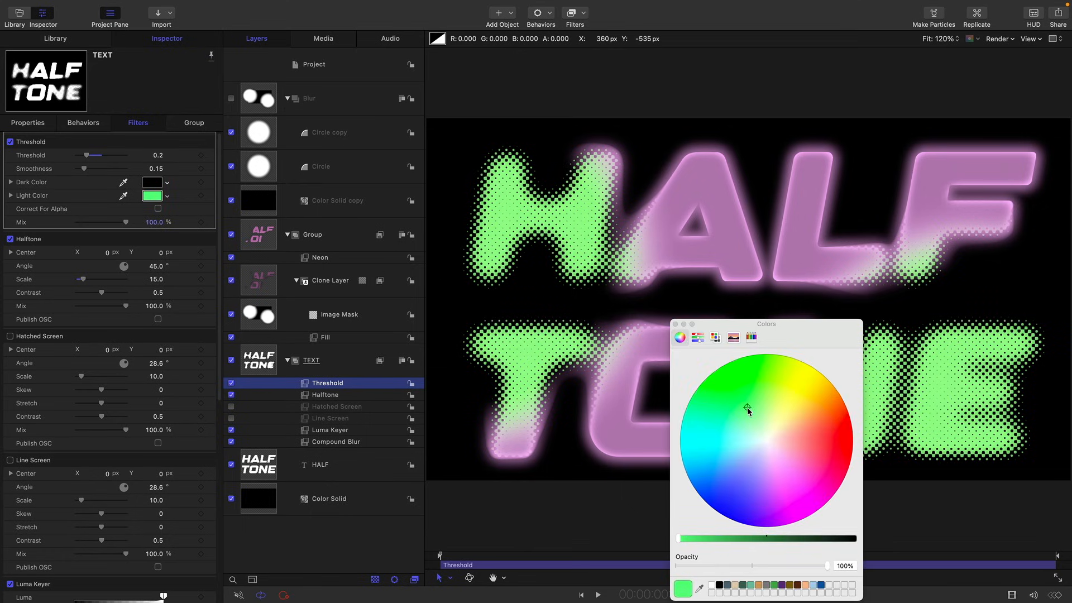
{"action": "left_click", "coordinate": [675, 324]}
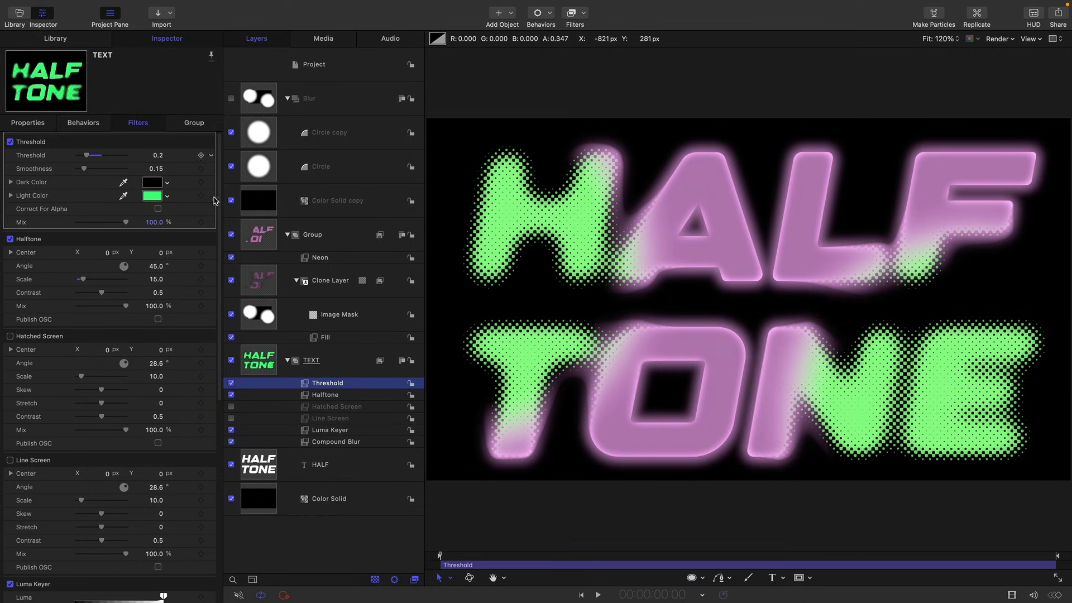
- Move the Circle copy in the Blur group horizontally to about X 286 px
{"action": "left_click", "coordinate": [349, 134]}
{"action": "left_click", "coordinate": [28, 123]}
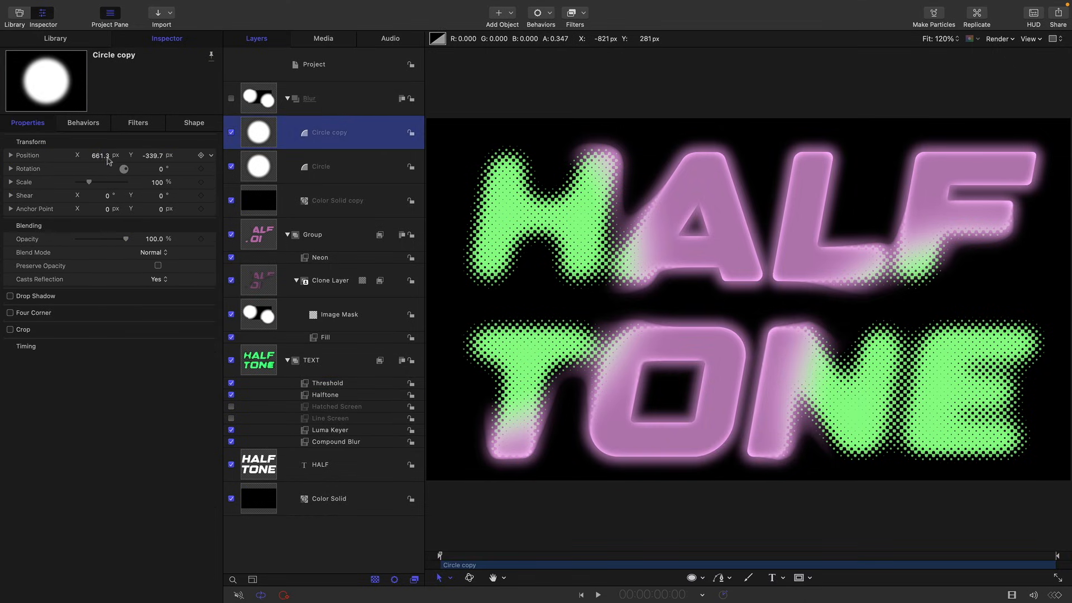
{"action": "left_click_drag", "start_coordinate": [104, 155], "coordinate": [99, 155]}
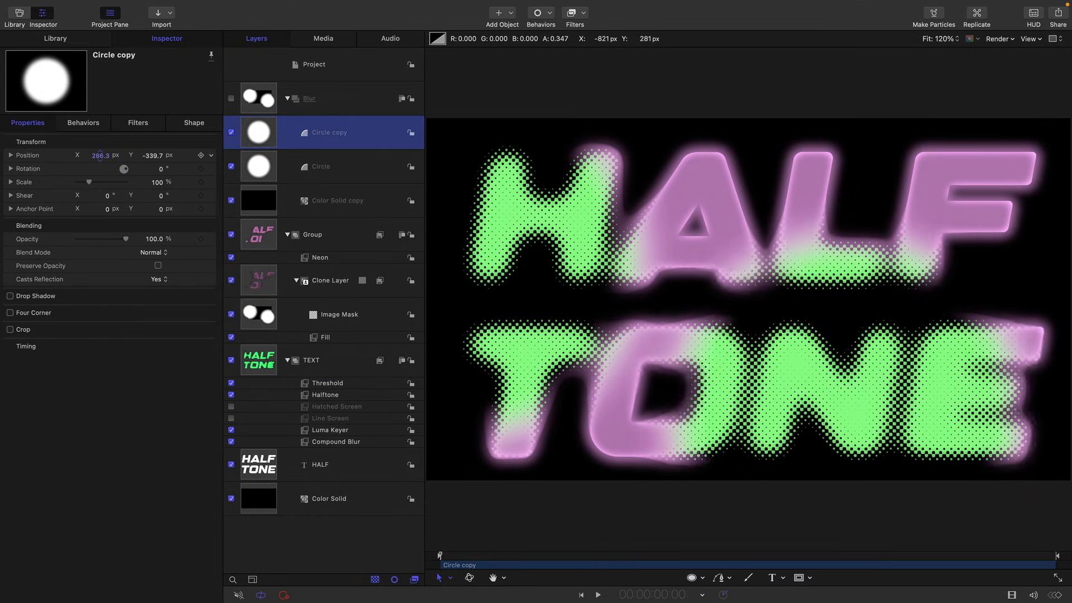